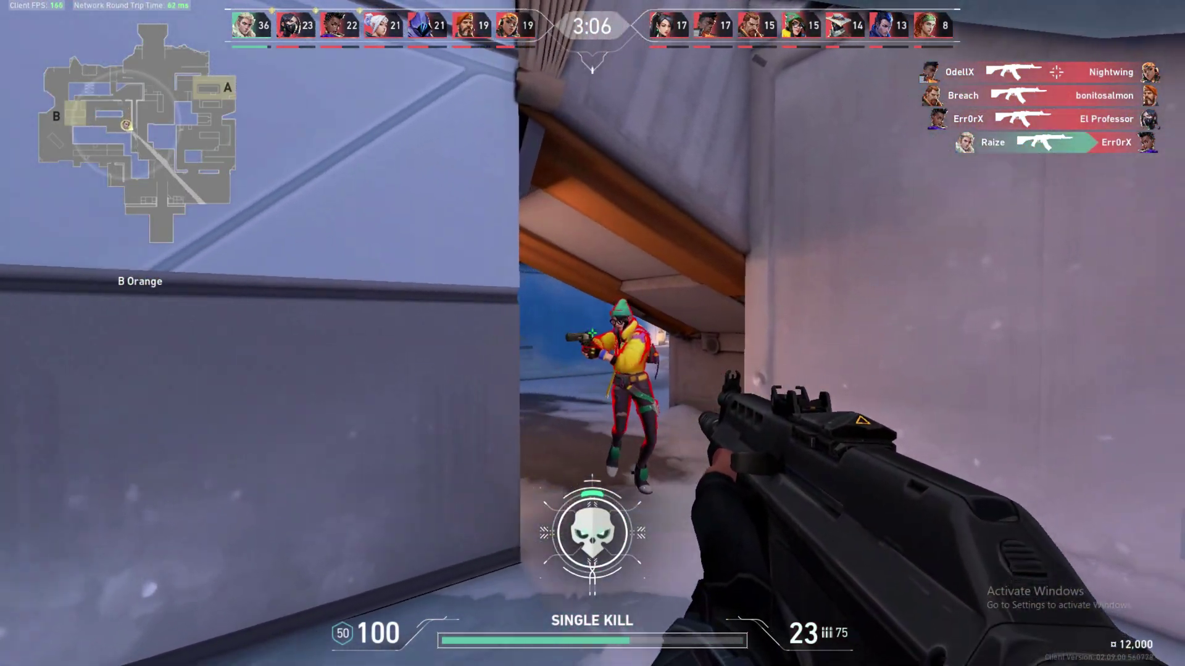
click(593, 334)
click(592, 333)
click(592, 333)
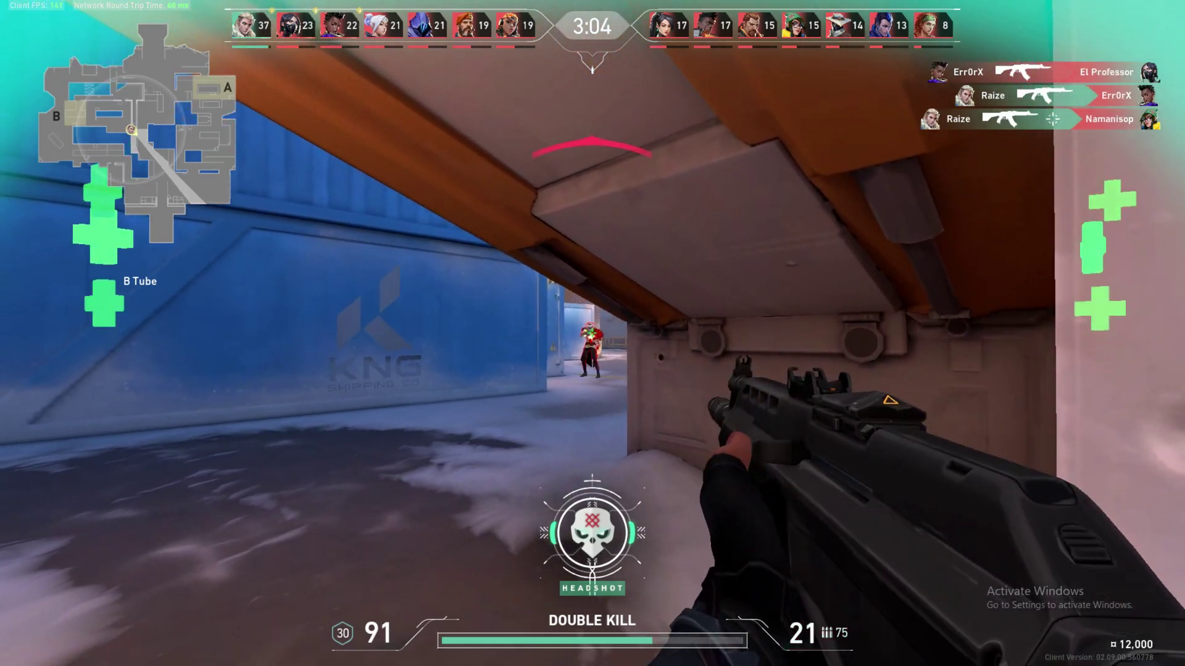
key(w)
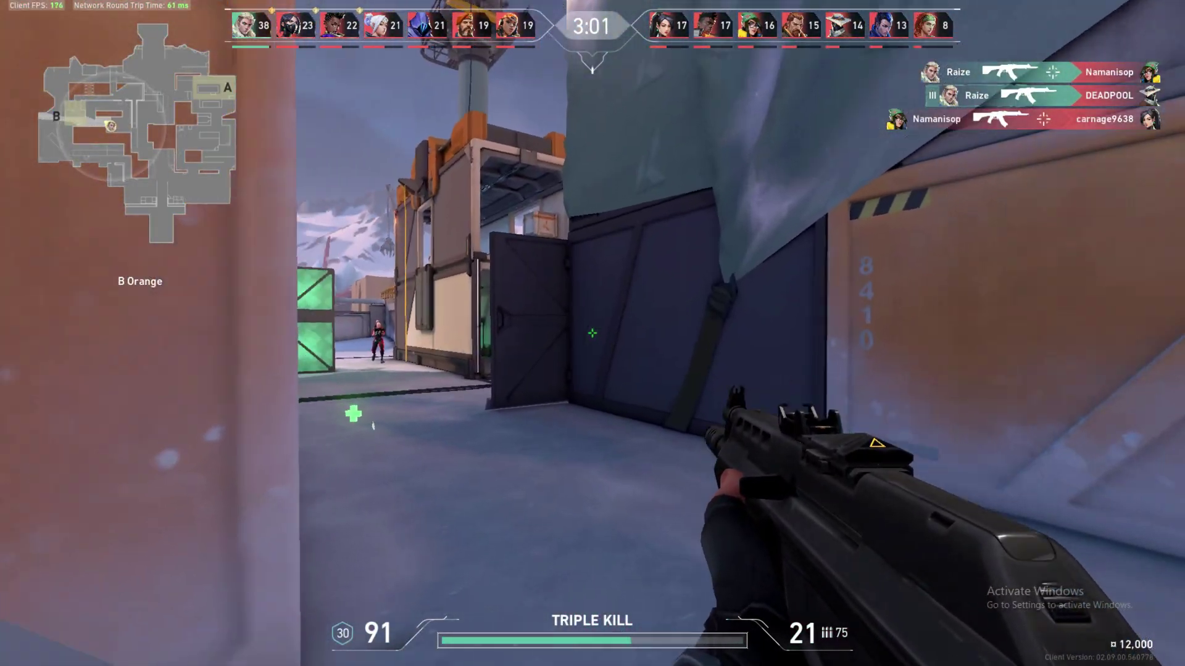
click(592, 333)
click(593, 333)
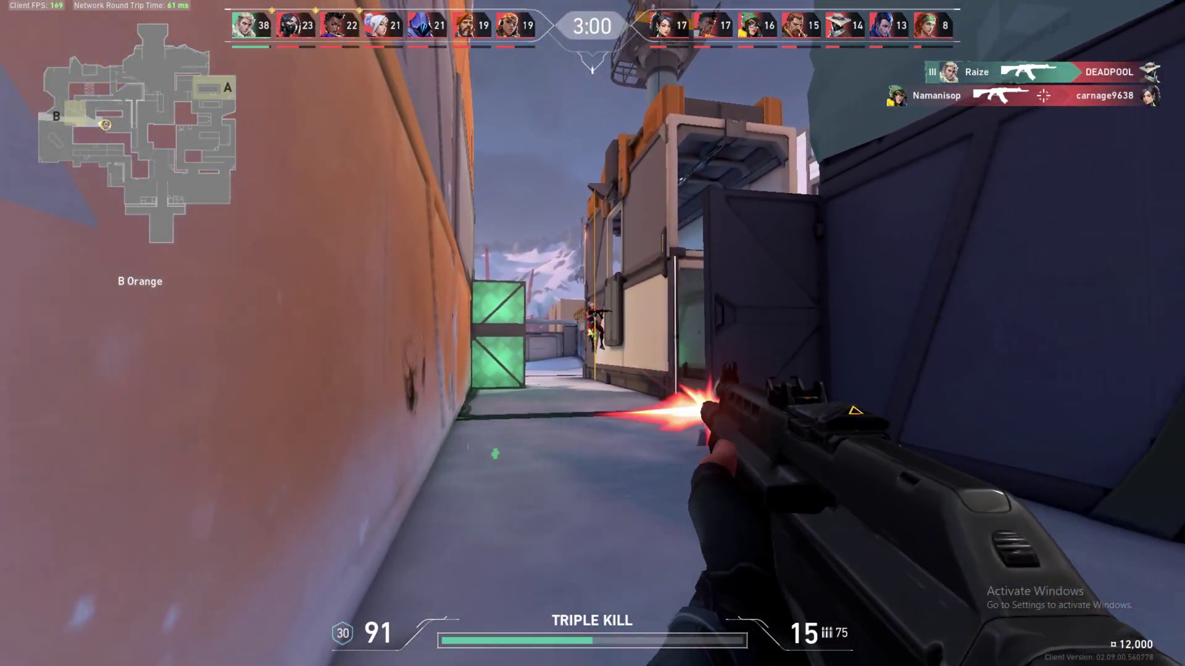
click(592, 333)
key(w)
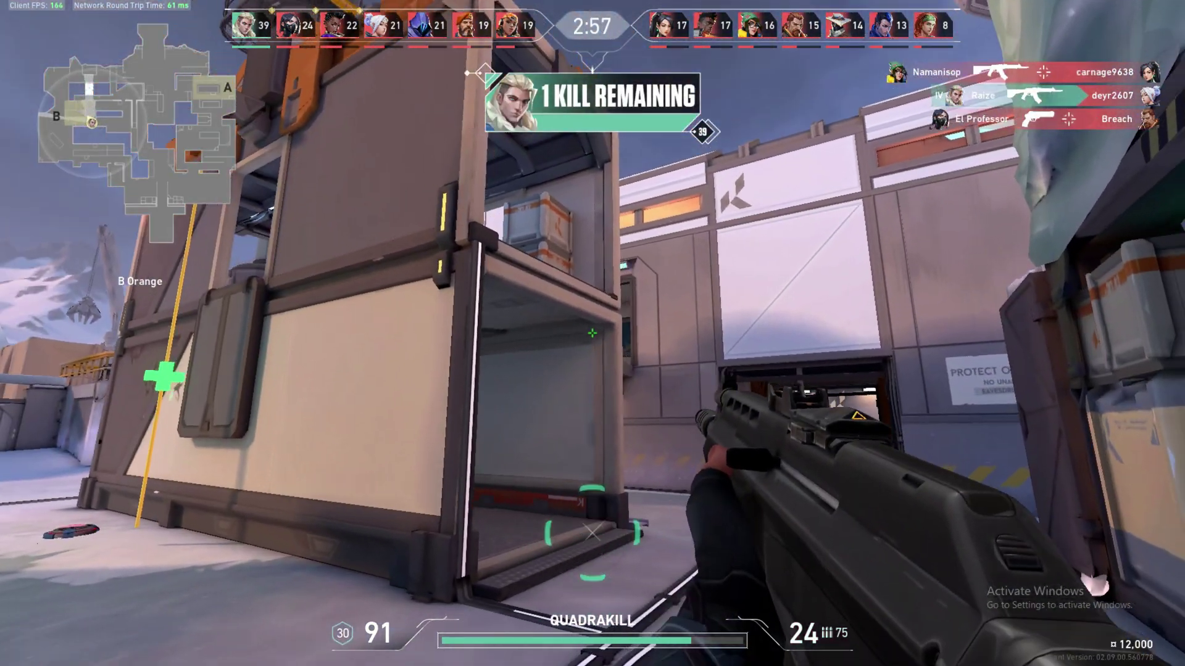
click(592, 333)
click(592, 334)
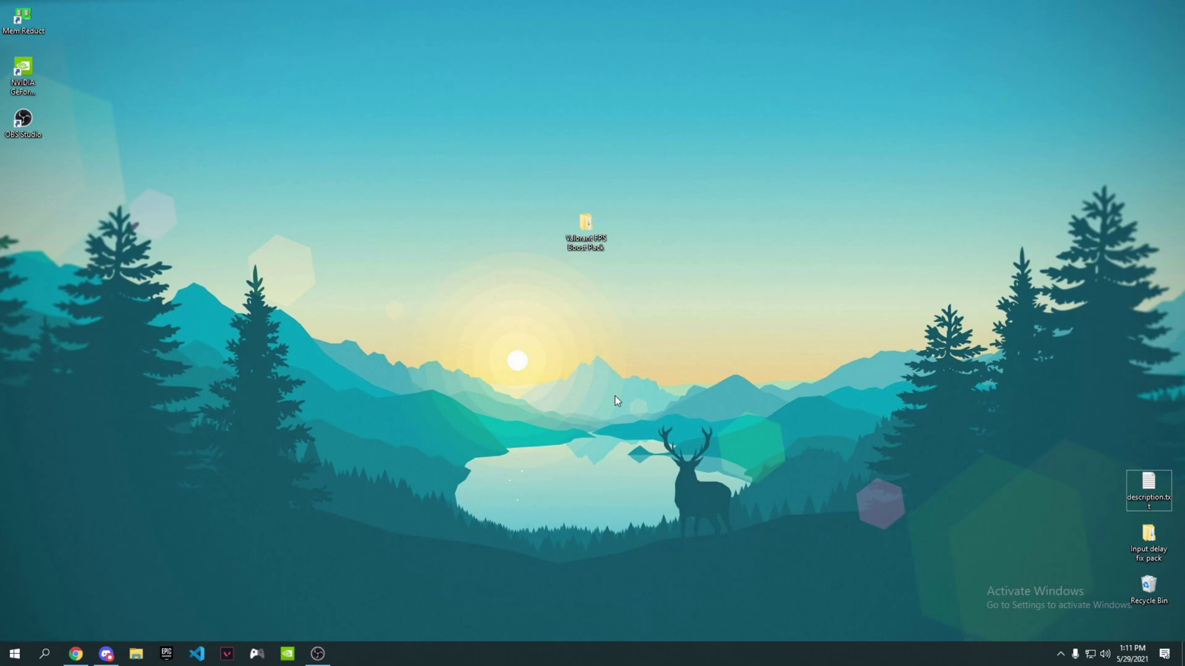
Step: Launch Intelligent standby list cleaner ISLC.exe from the ISLC v1.0.2.3 folder inside the Valorant FPS Boost Pack
double_click(576, 248)
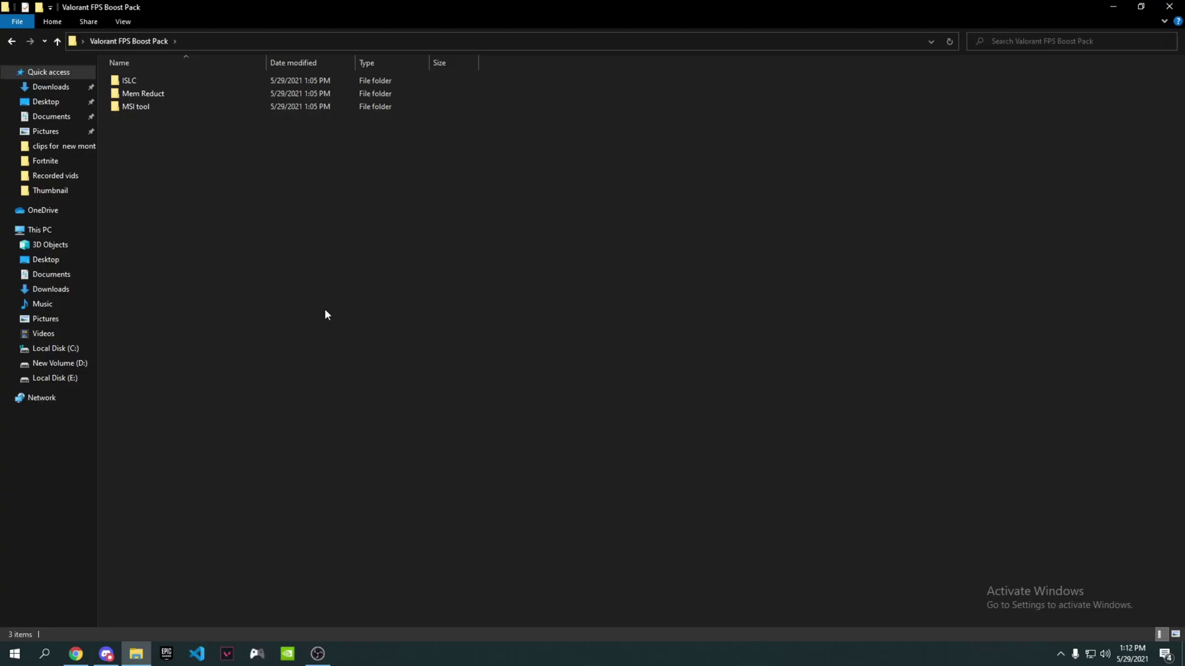
double_click(130, 80)
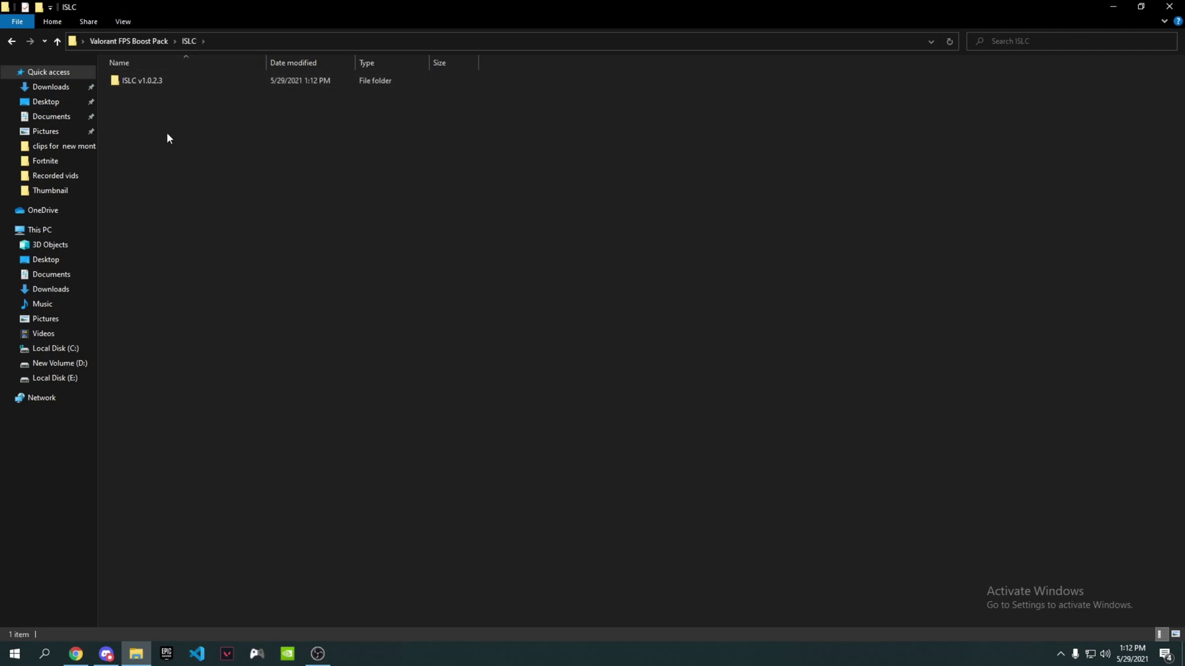
double_click(153, 79)
mouse_move(200, 195)
mouse_down()
mouse_move(212, 159)
mouse_move(218, 201)
mouse_up()
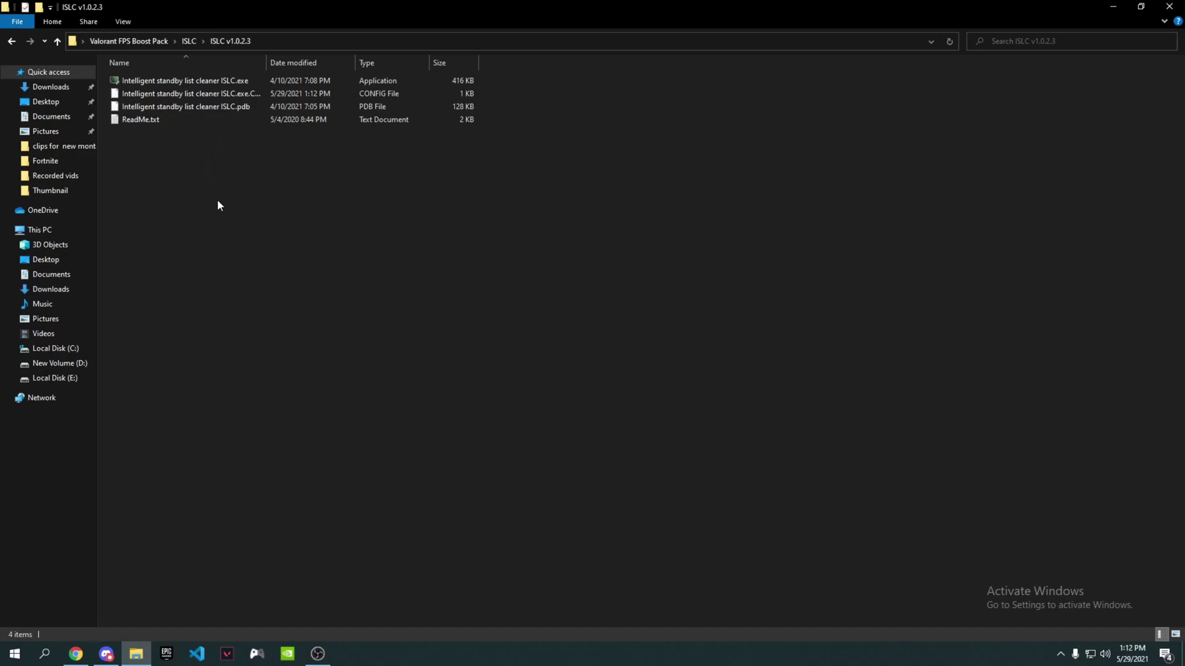
double_click(203, 81)
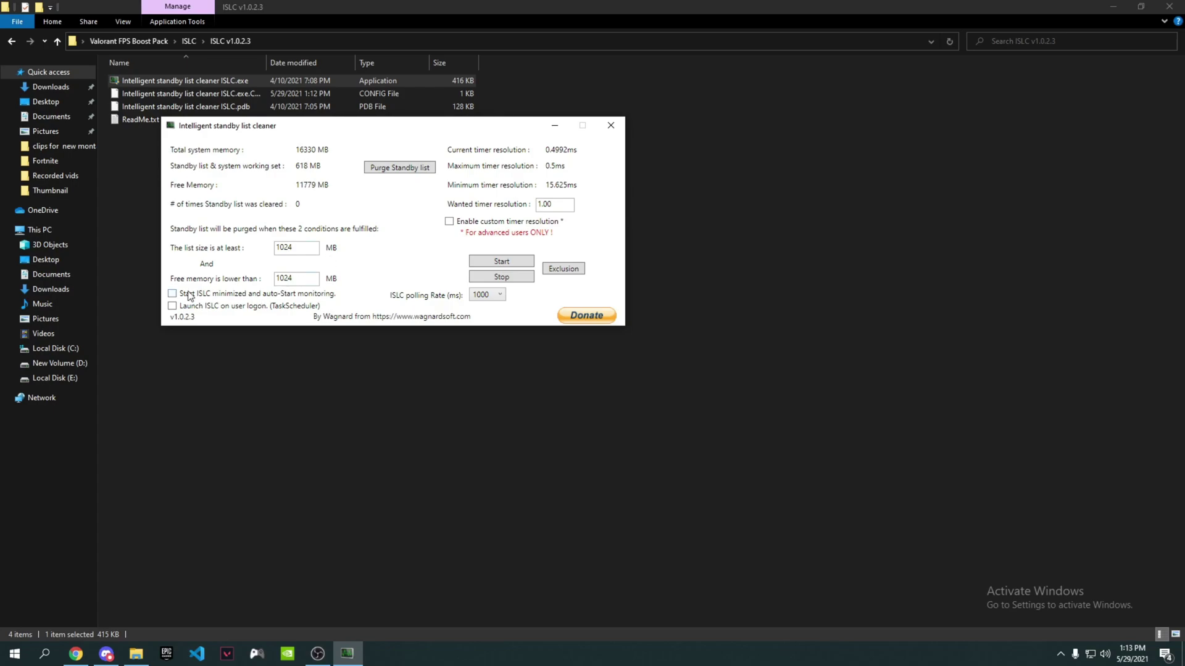
Step: Set the free memory threshold to 8196 MB and enable both starting ISLC minimized with auto-monitoring and launching it on user logon
double_click(299, 282)
key(BackSpace)
text(8196)
click(173, 294)
click(172, 306)
Step: Set the wanted timer resolution to 0.50, enable custom timer resolution, and start monitoring with ISLC minimized
drag(549, 203, 484, 204)
text(5)
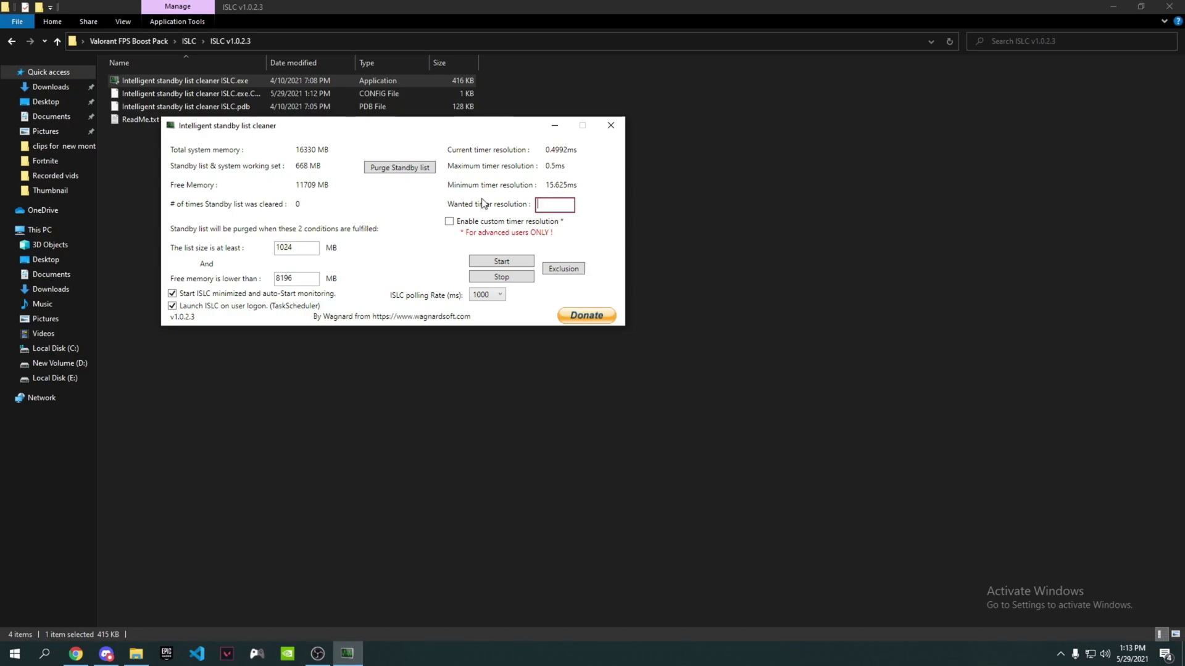
text(.50)
drag(567, 204, 550, 204)
key(BackSpace)
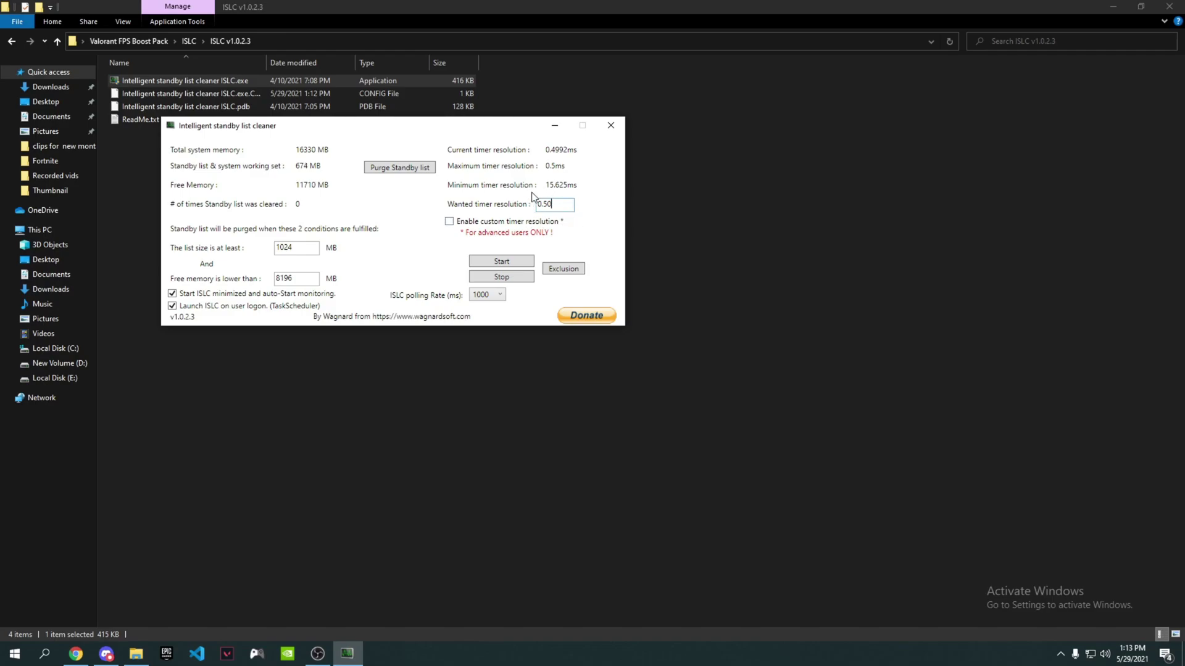
click(449, 222)
click(484, 266)
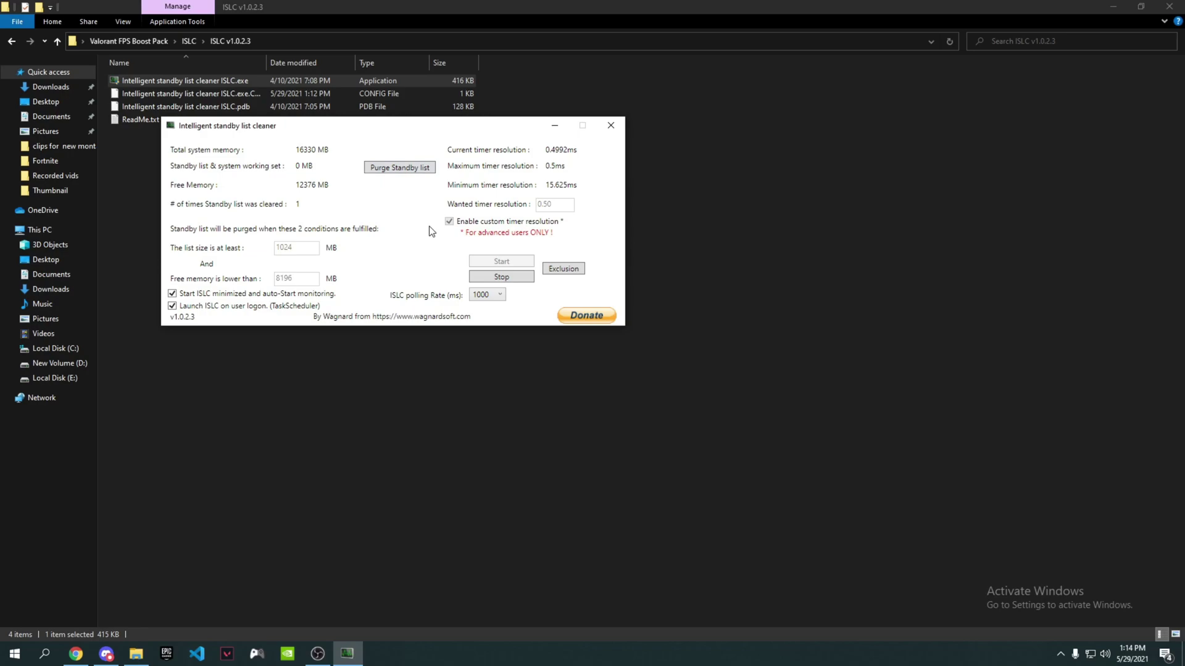
drag(472, 129, 521, 126)
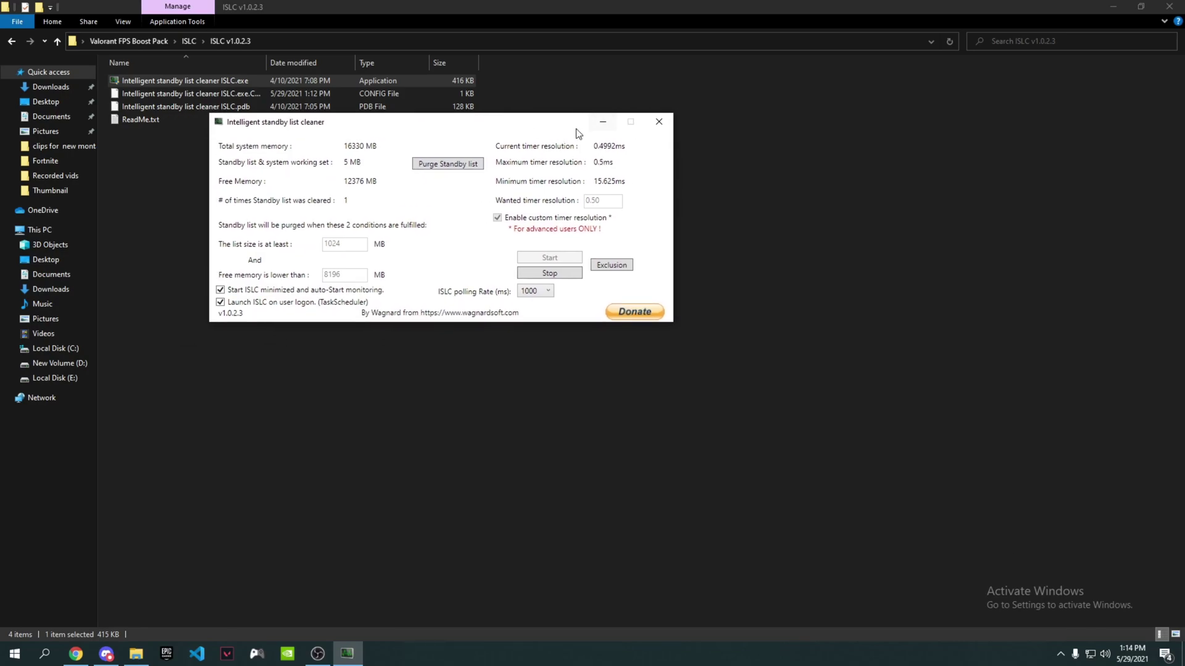
click(595, 121)
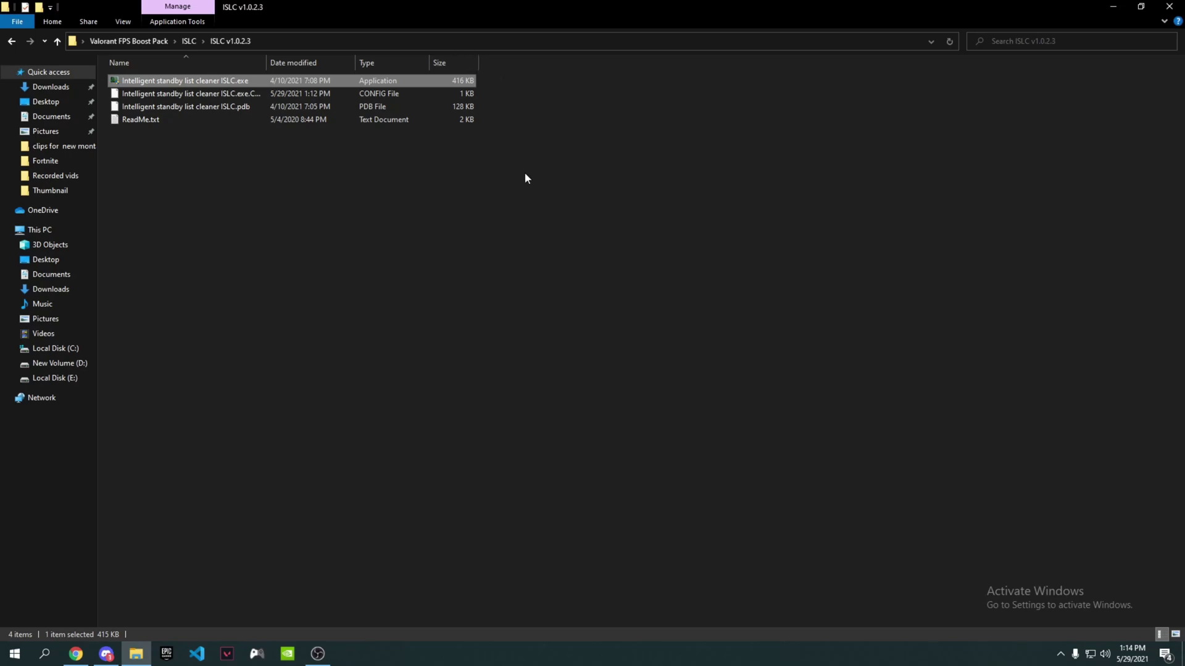
Step: Launch memreduct-3.3.5-setup.exe from the pack's Mem Reduct folder and exit the setup without installing
click(135, 42)
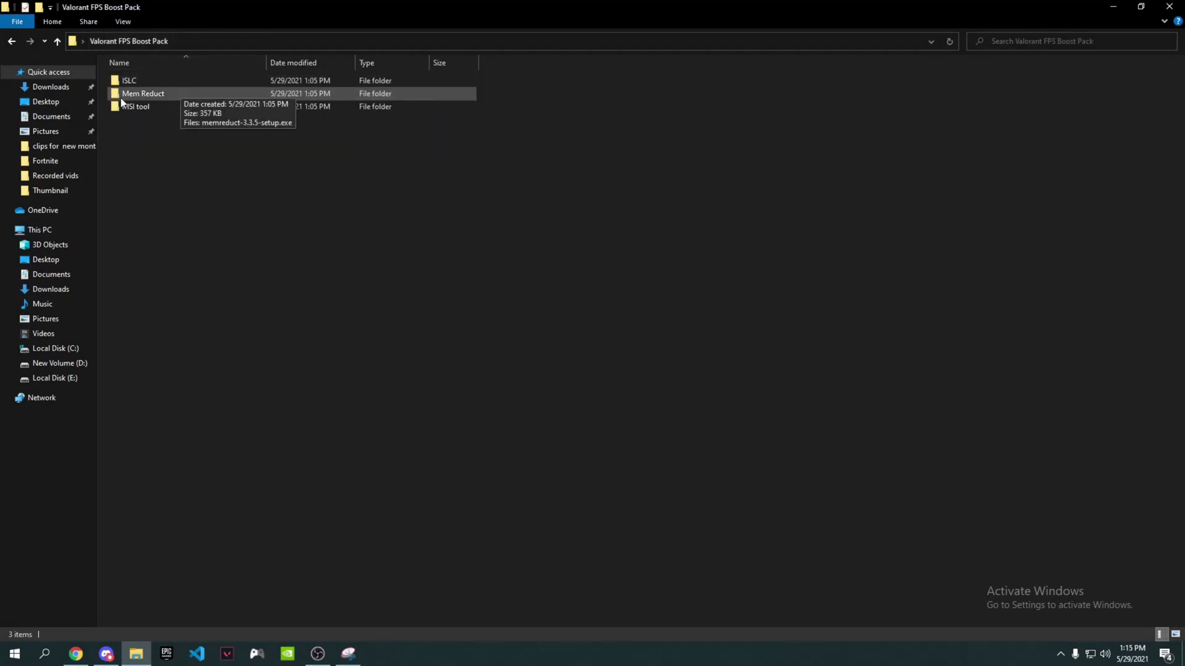
double_click(117, 95)
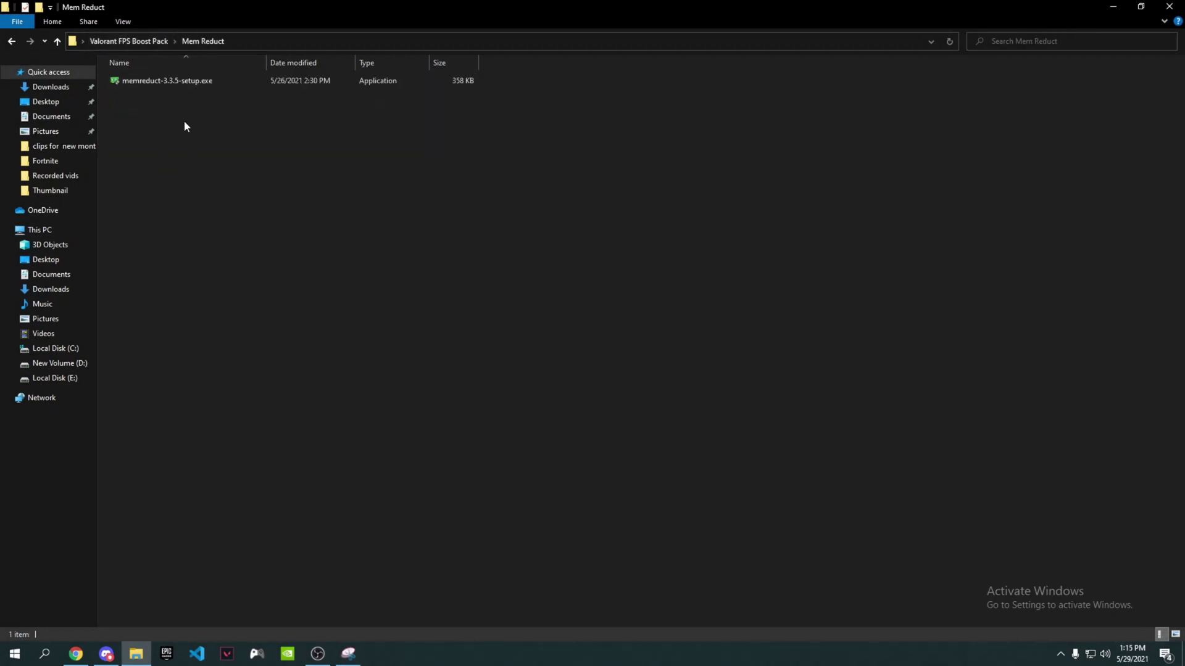
double_click(159, 81)
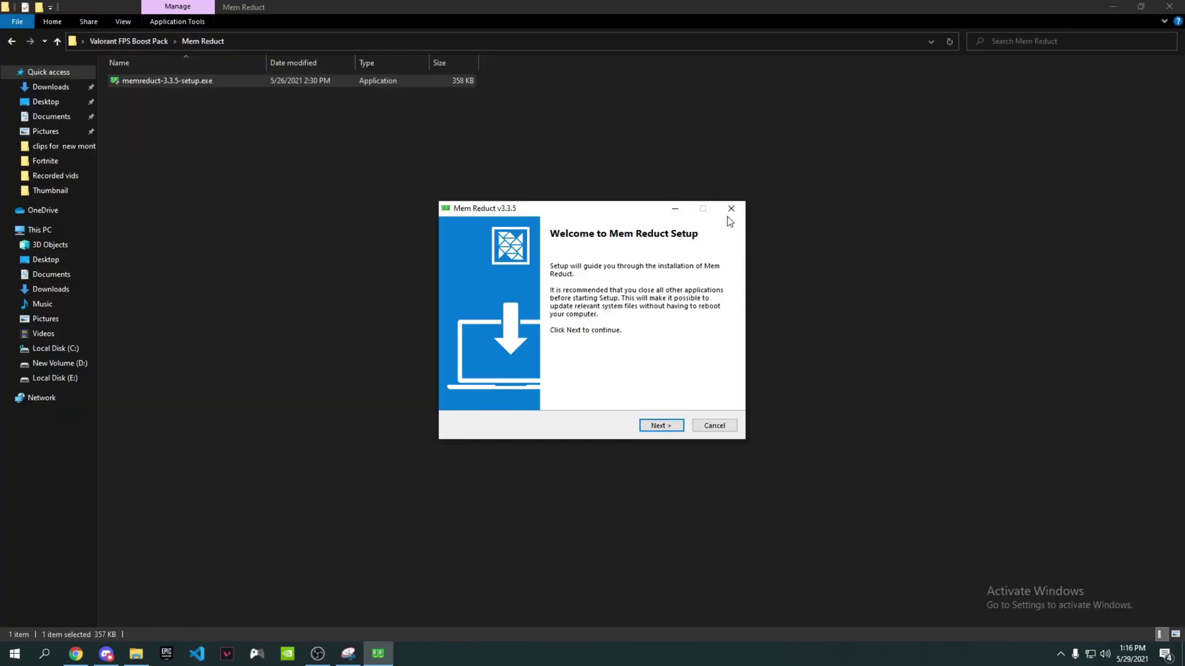
click(736, 206)
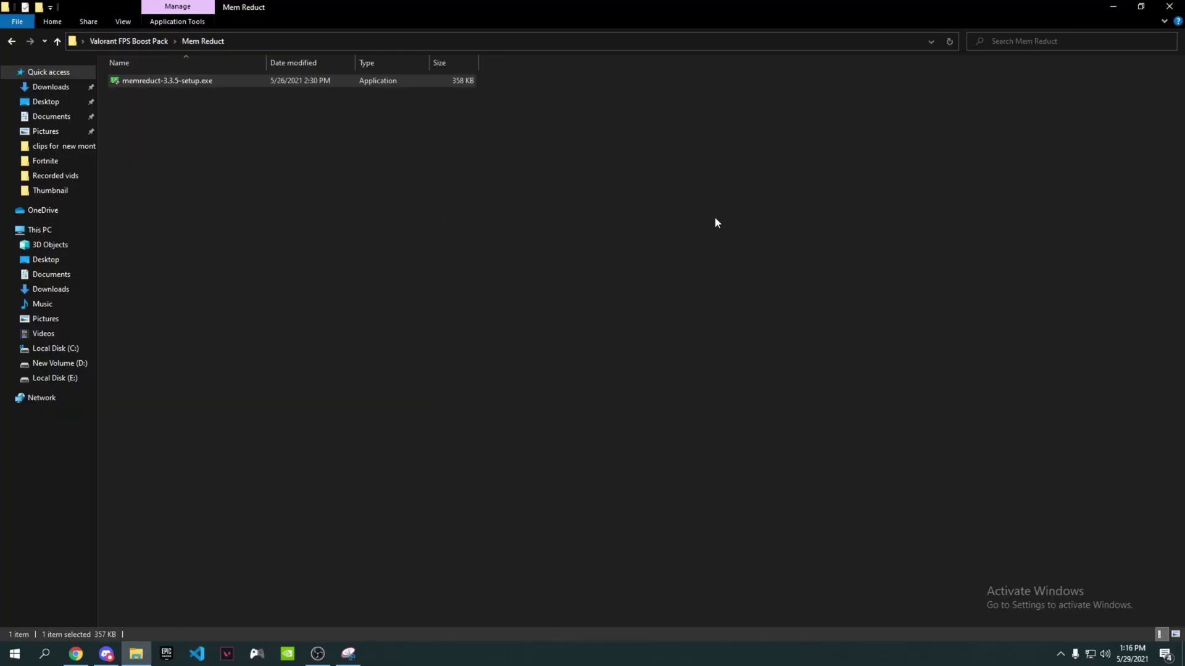
Step: Launch the installed Mem Reduct from the desktop, decline the language pack update, and clean the memory
click(1183, 654)
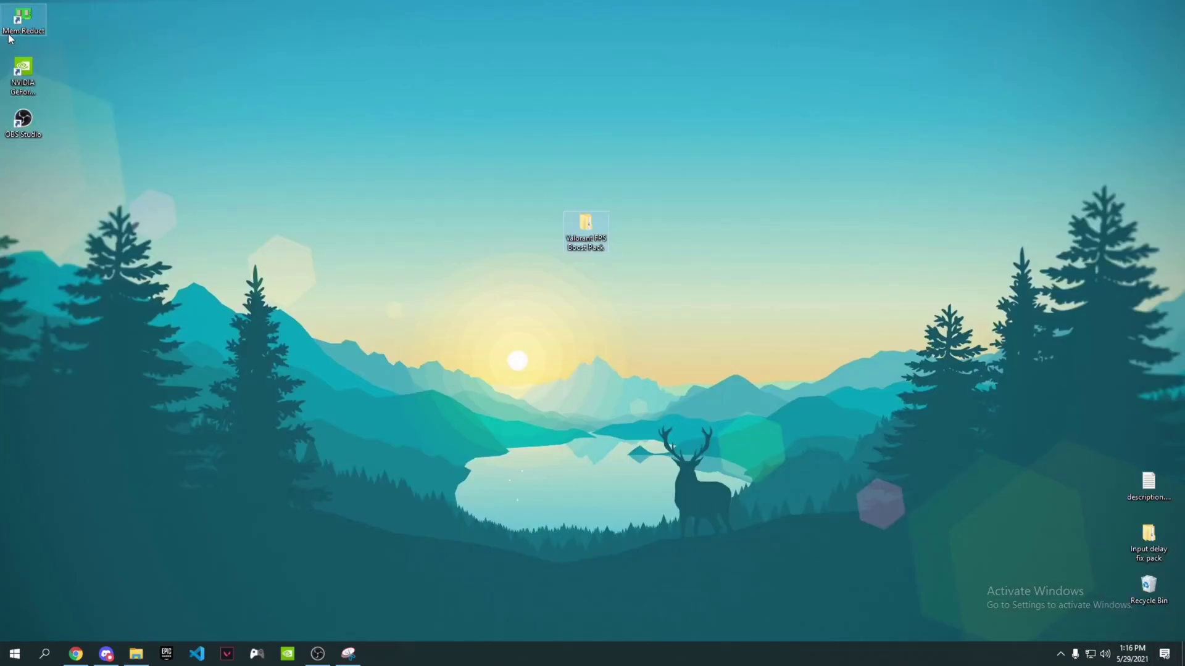
double_click(30, 28)
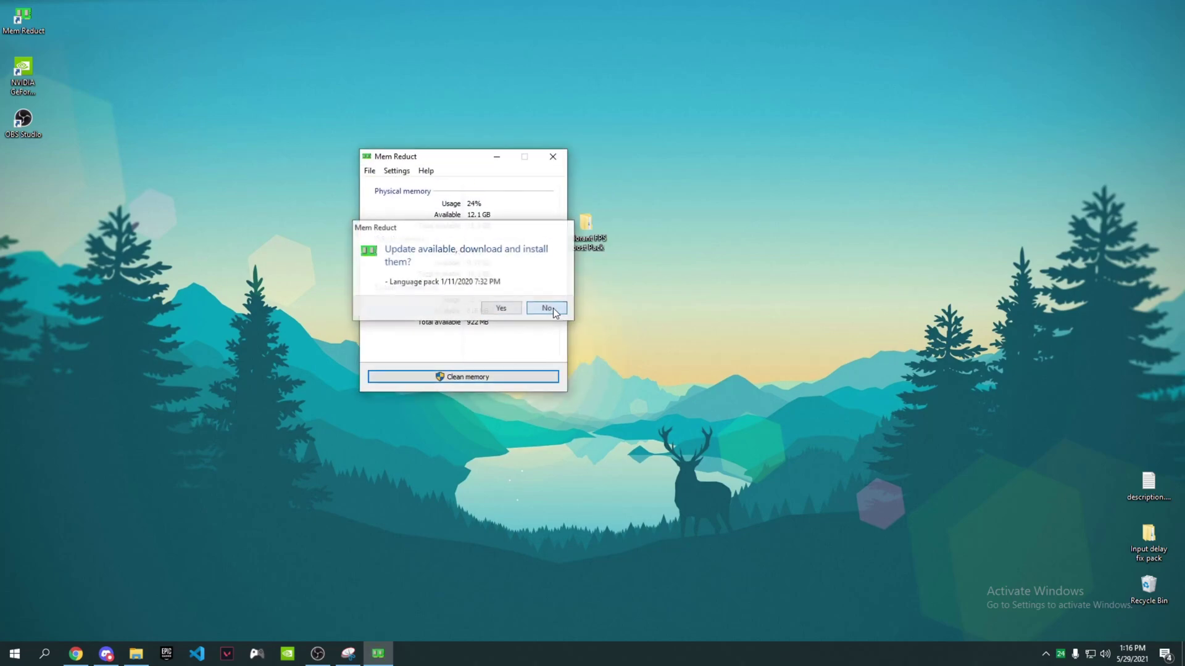
click(554, 311)
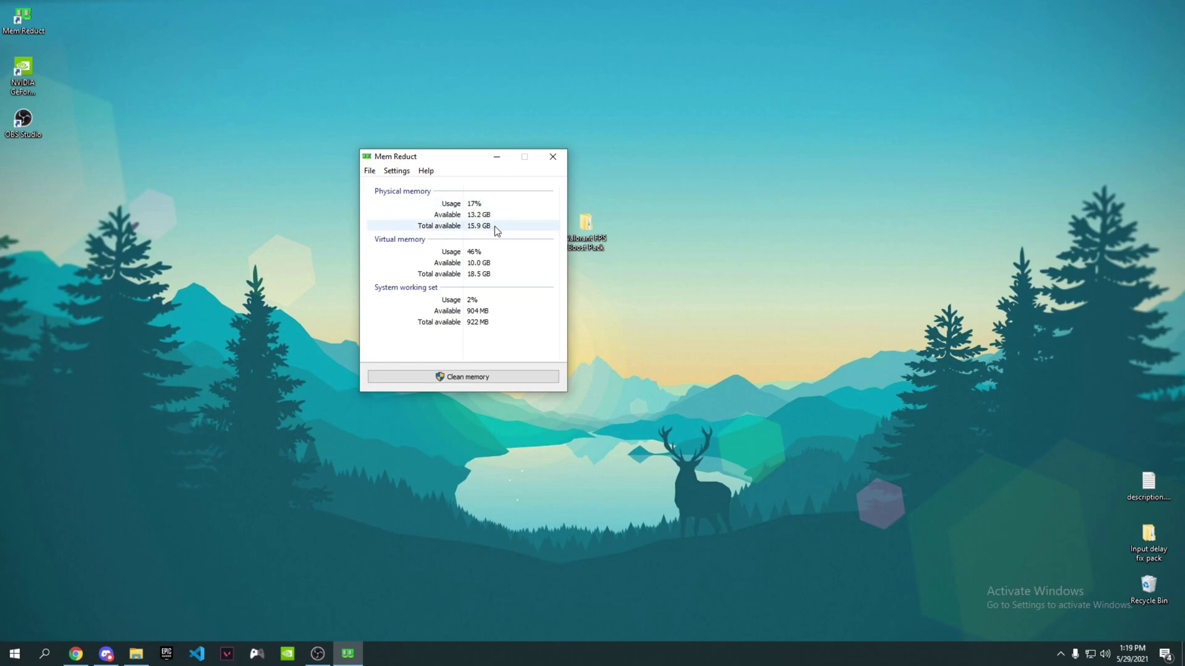
click(475, 378)
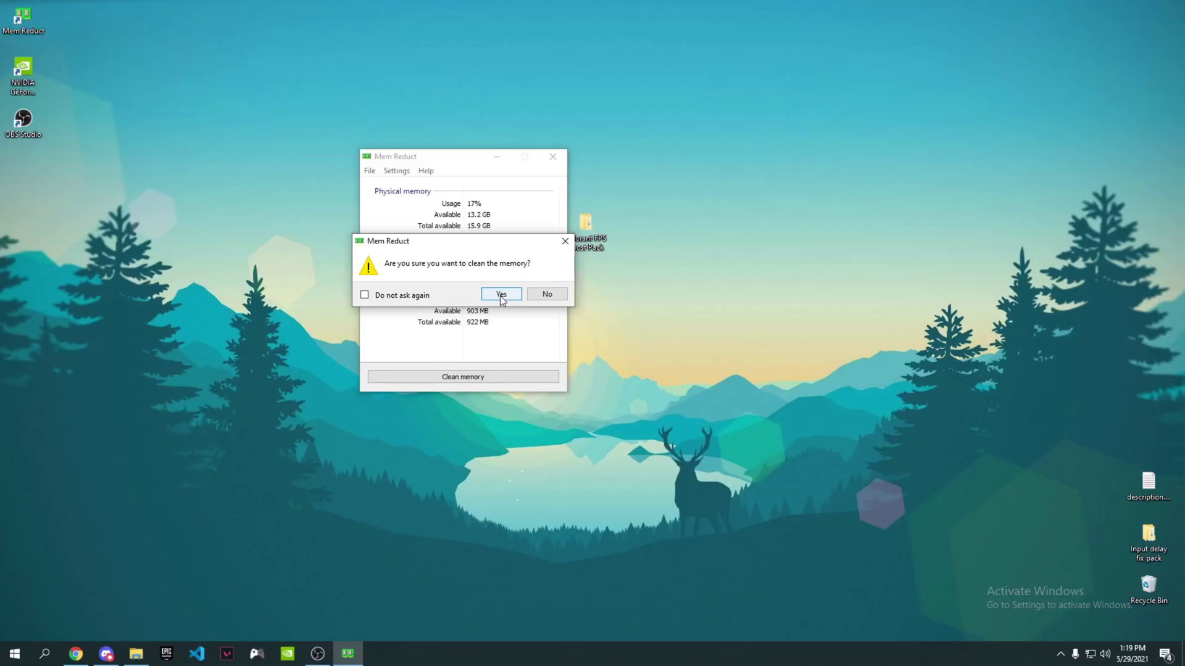
click(501, 295)
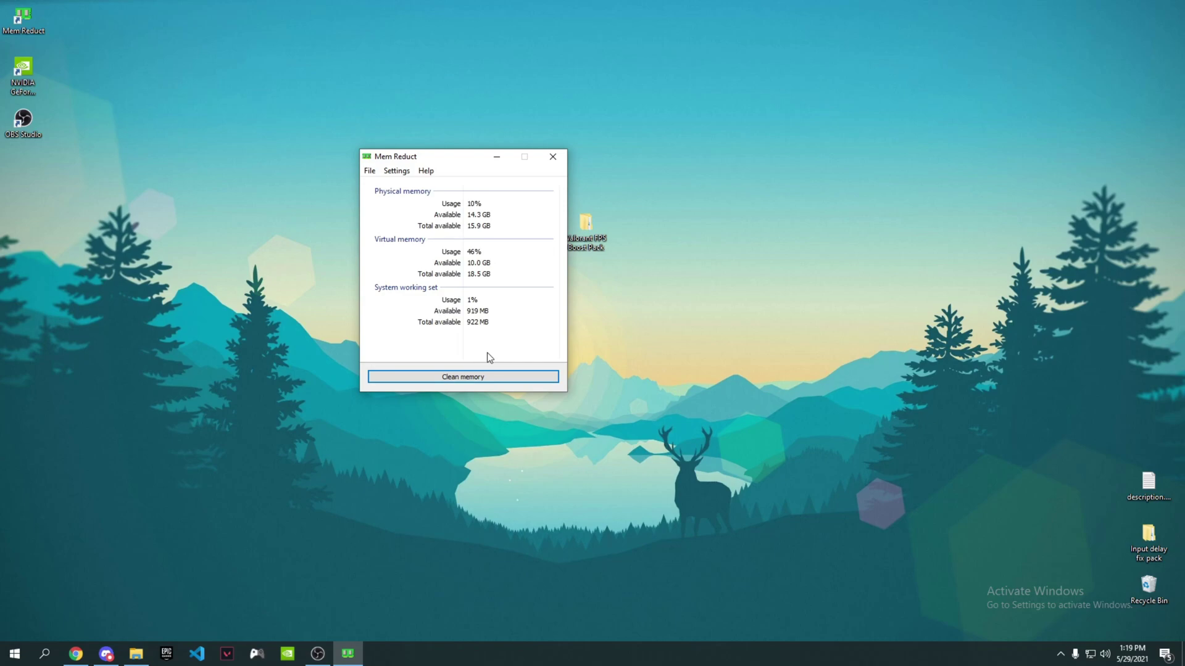
key(super+d)
Step: Launch MSI_util_v3.exe from the MSI tool folder of the Valorant FPS Boost Pack
click(136, 654)
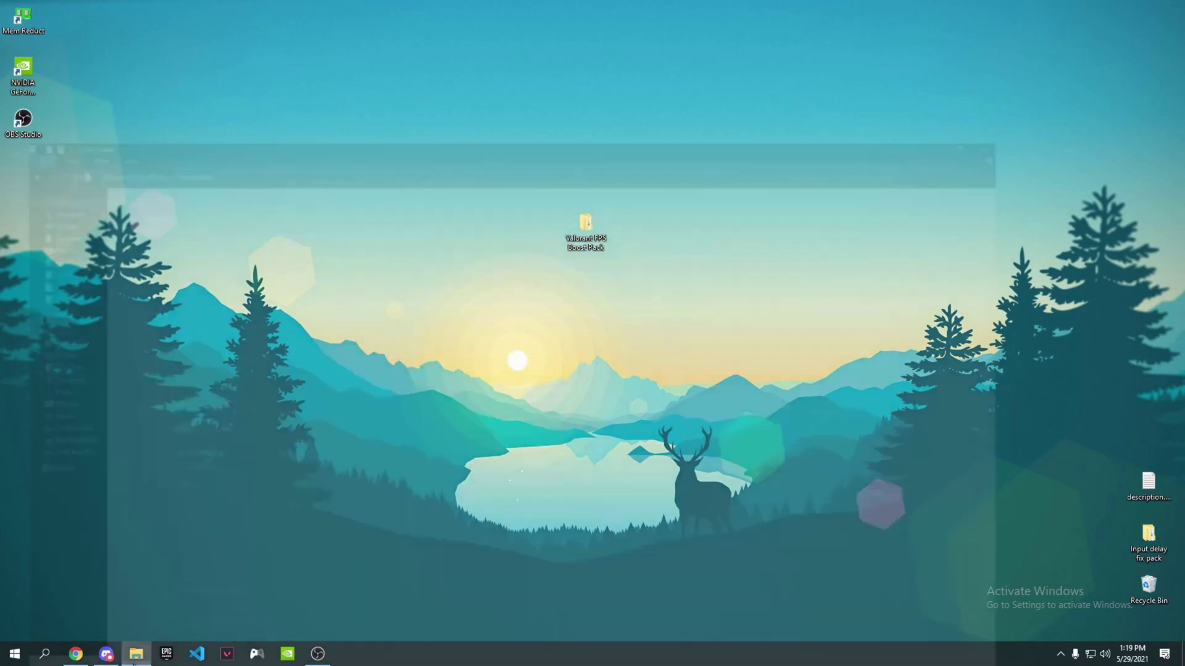
click(129, 41)
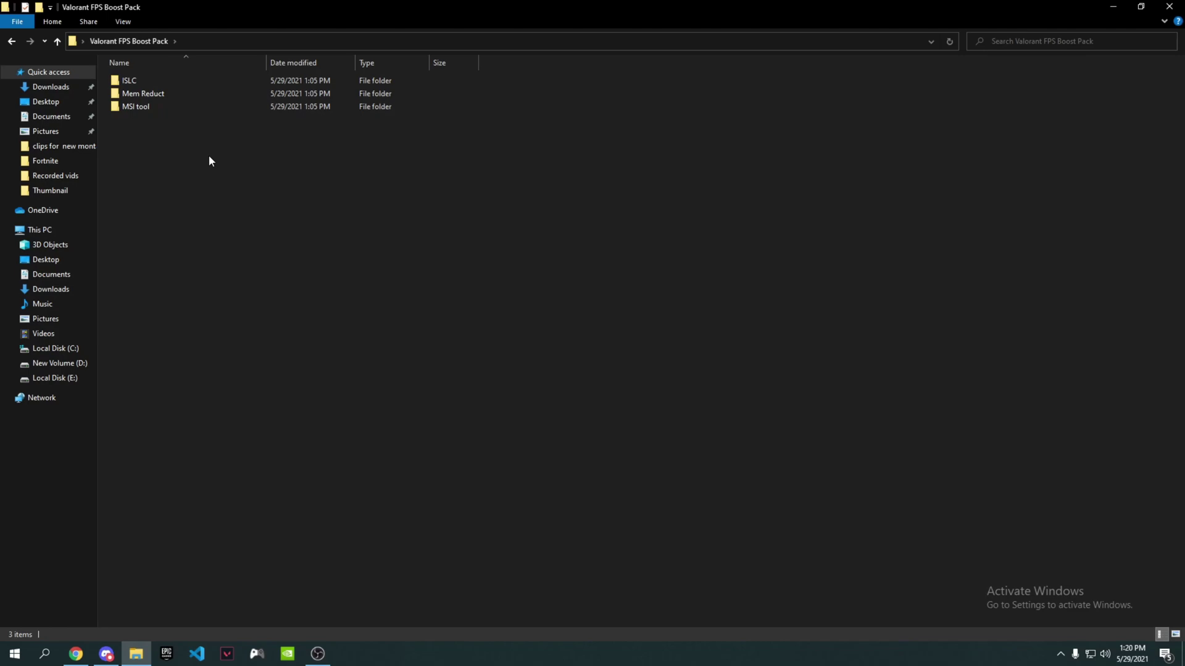
double_click(136, 108)
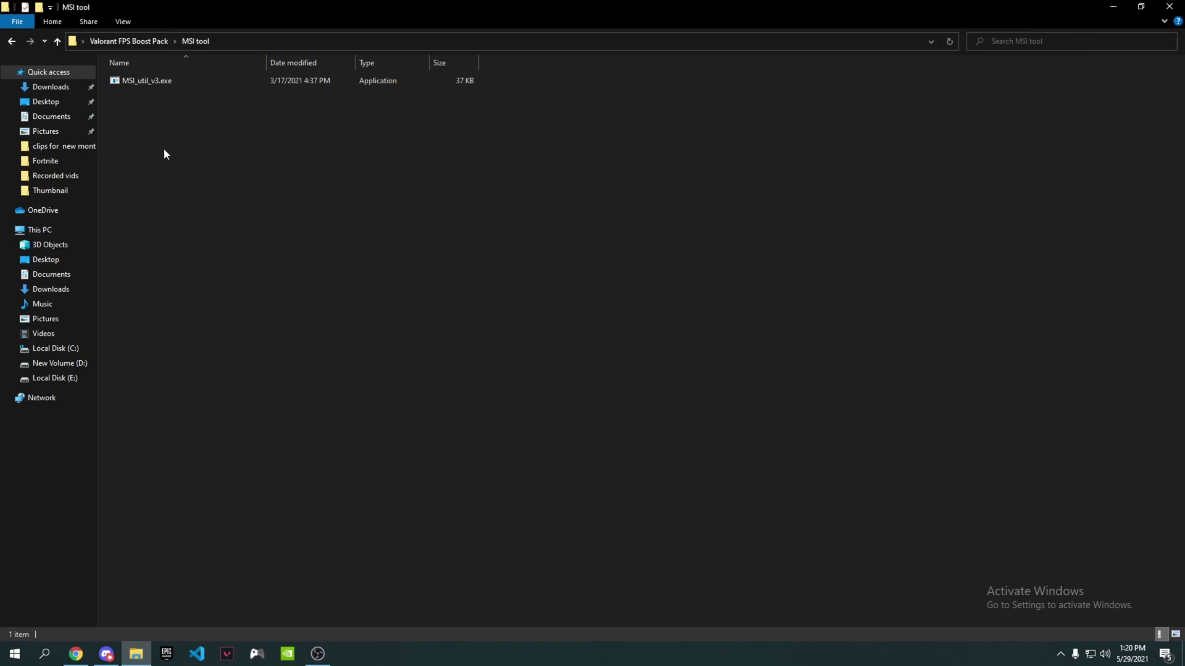
right_click(153, 87)
click(176, 110)
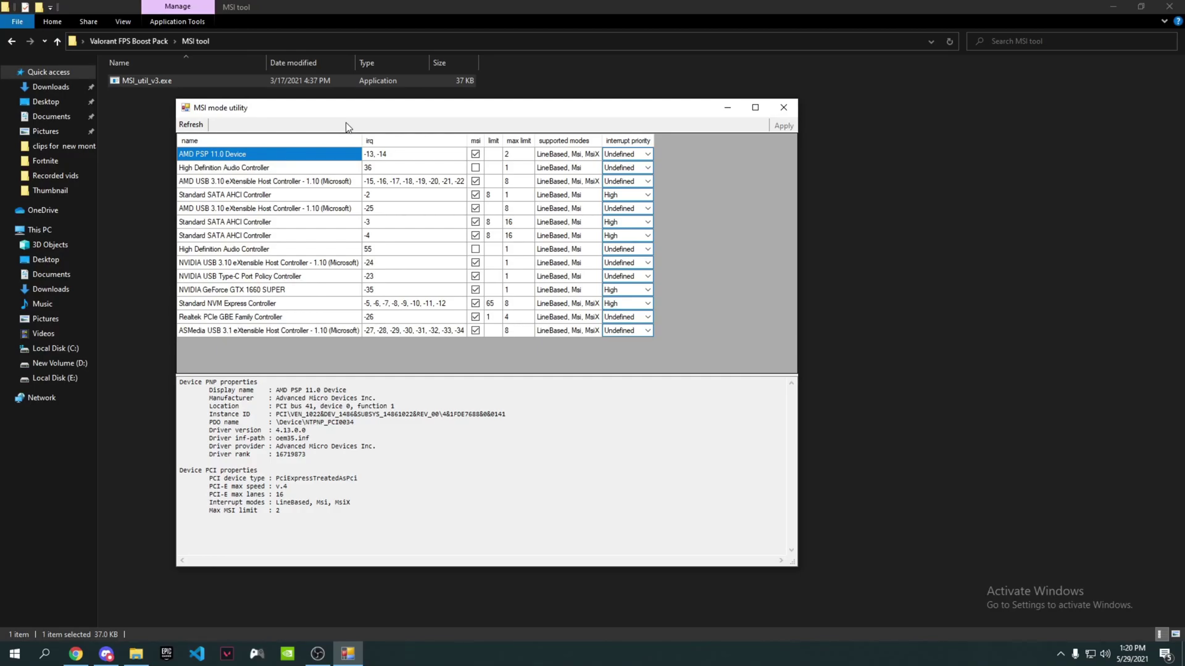
Step: Examine the interrupt priority options of the NVIDIA GeForce GTX 1660 SUPER and close the MSI mode utility
click(573, 294)
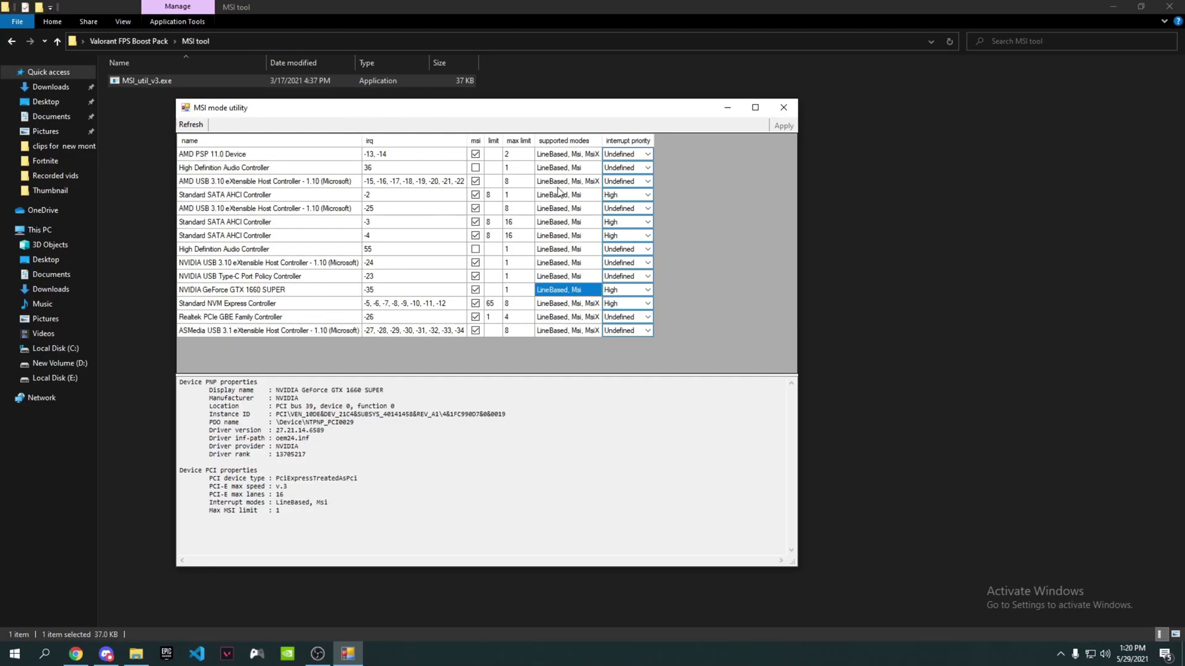
click(270, 293)
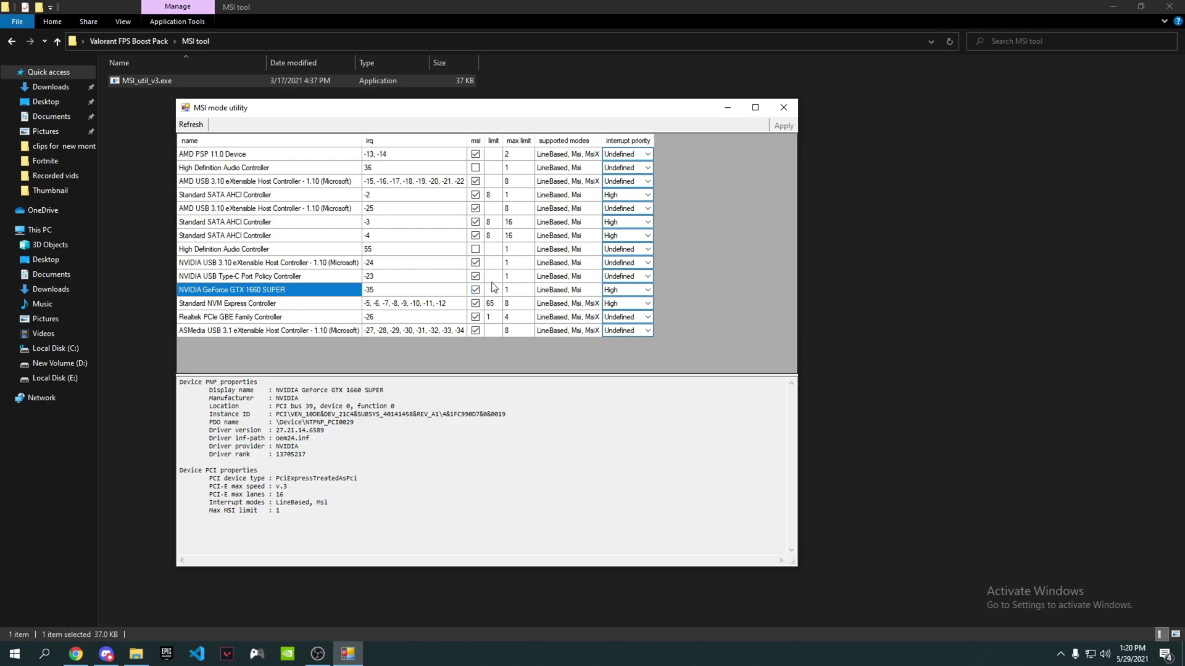
click(620, 295)
click(623, 295)
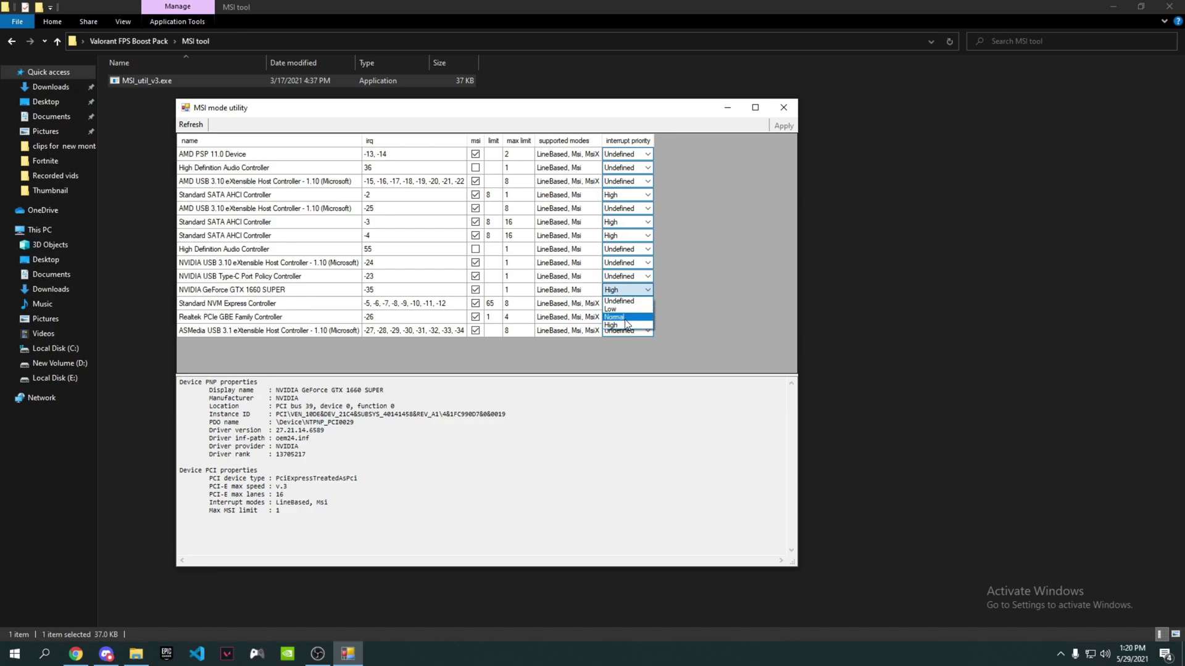
click(745, 270)
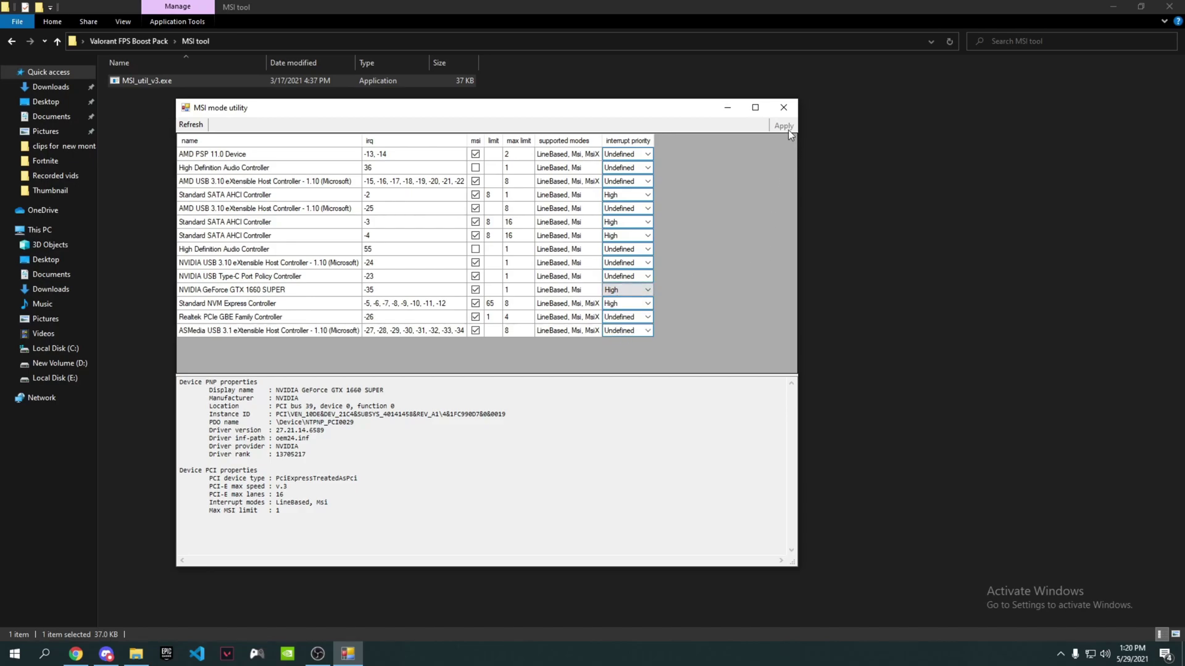
click(784, 109)
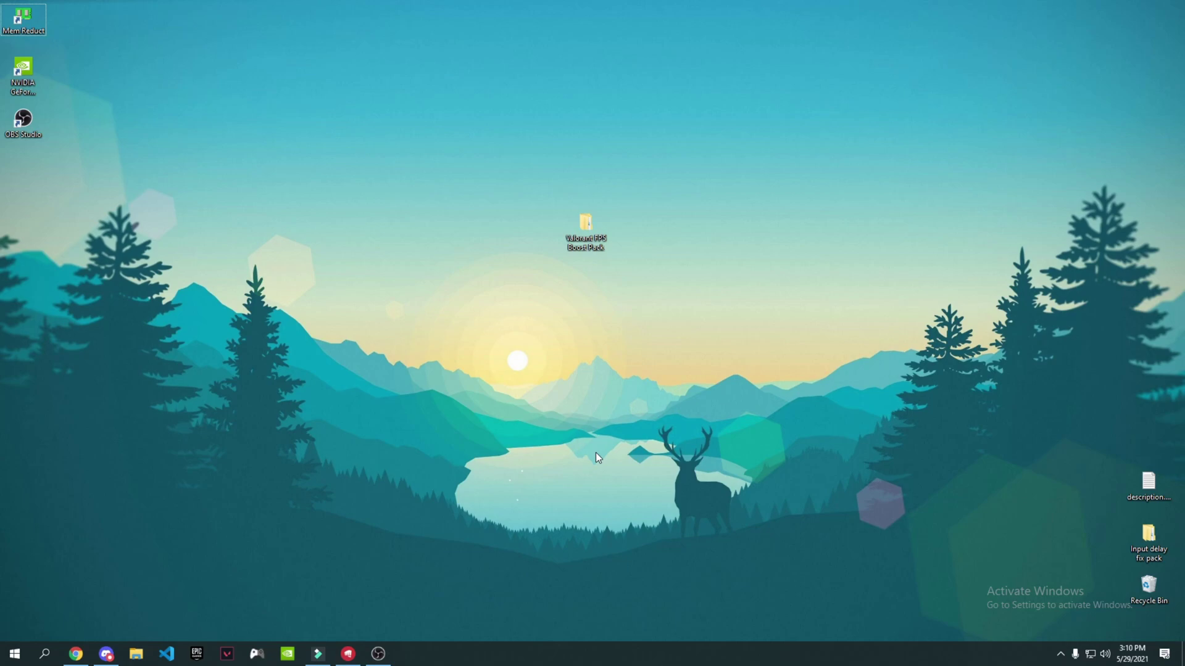
Step: Search Windows for msconfig and open System Configuration
click(44, 654)
text(mscon)
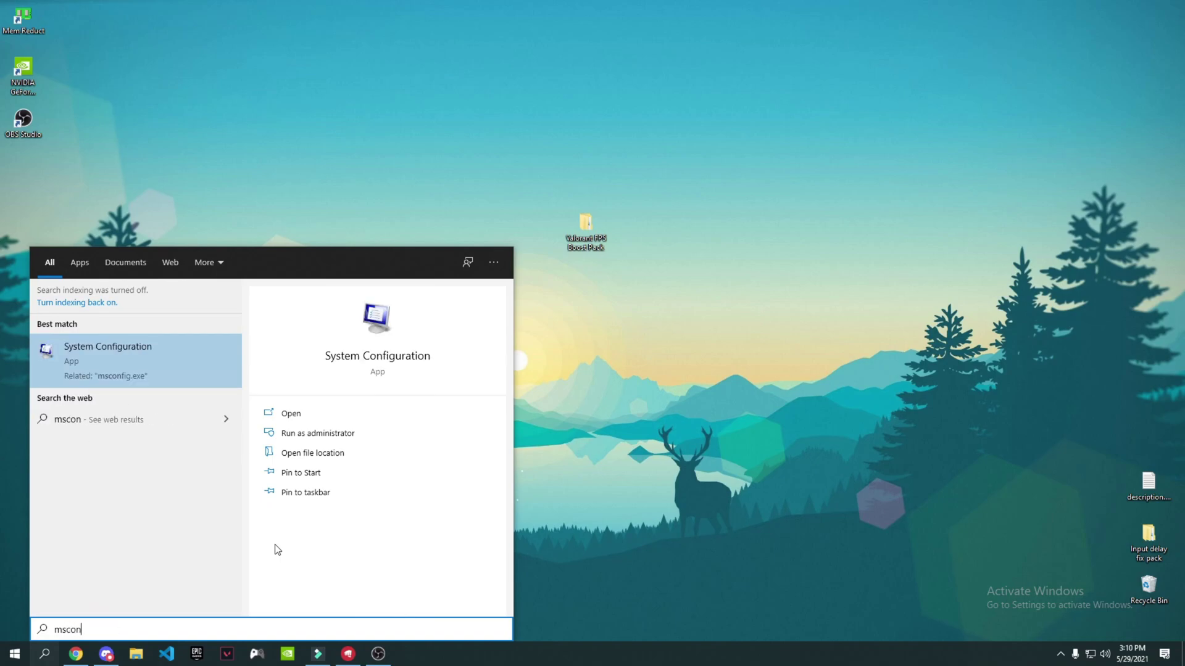
key(Return)
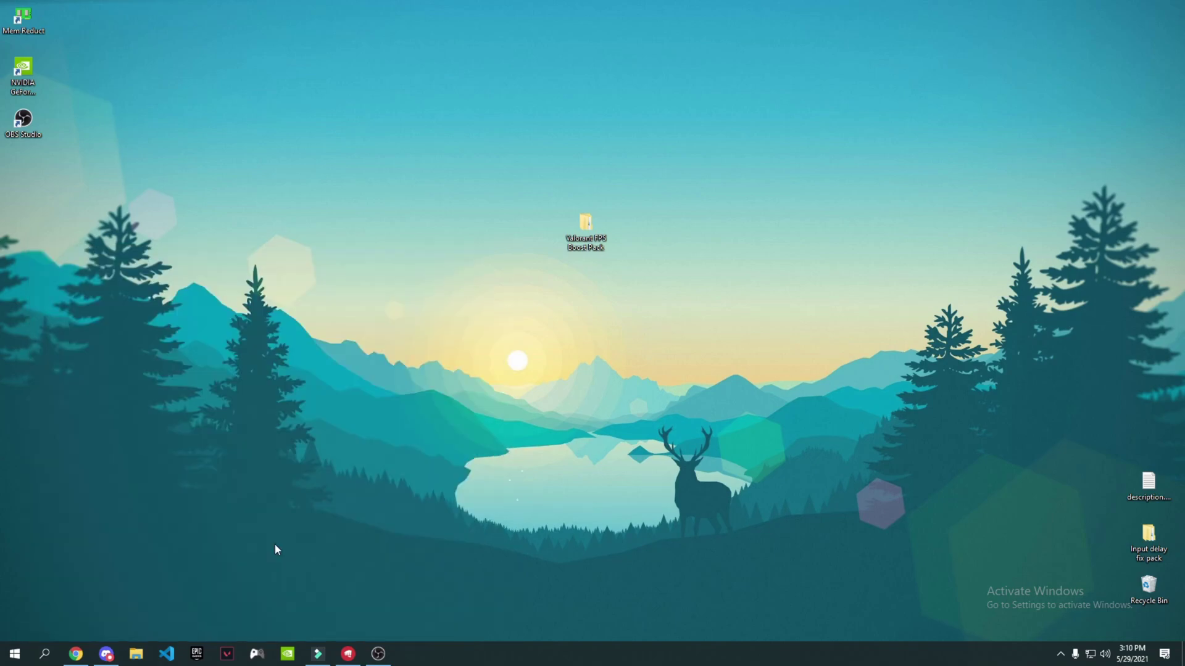
drag(565, 206, 531, 197)
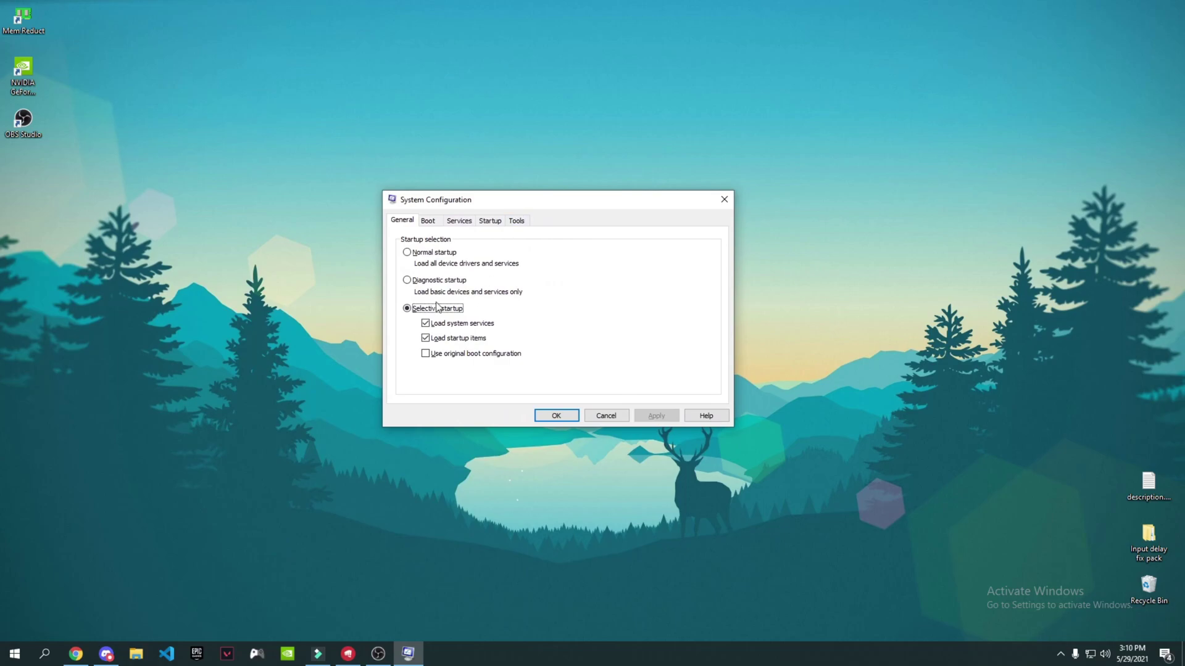
Step: Set the number of processors to 12 in the advanced boot options and confirm the System Configuration changes
click(430, 223)
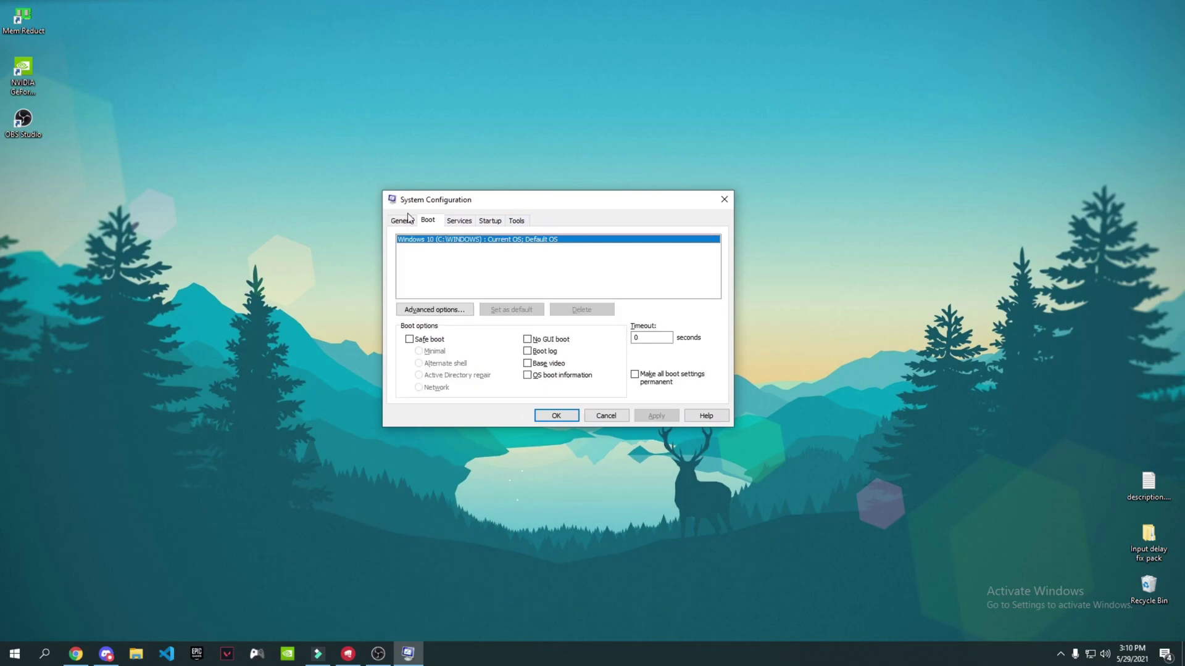
click(435, 311)
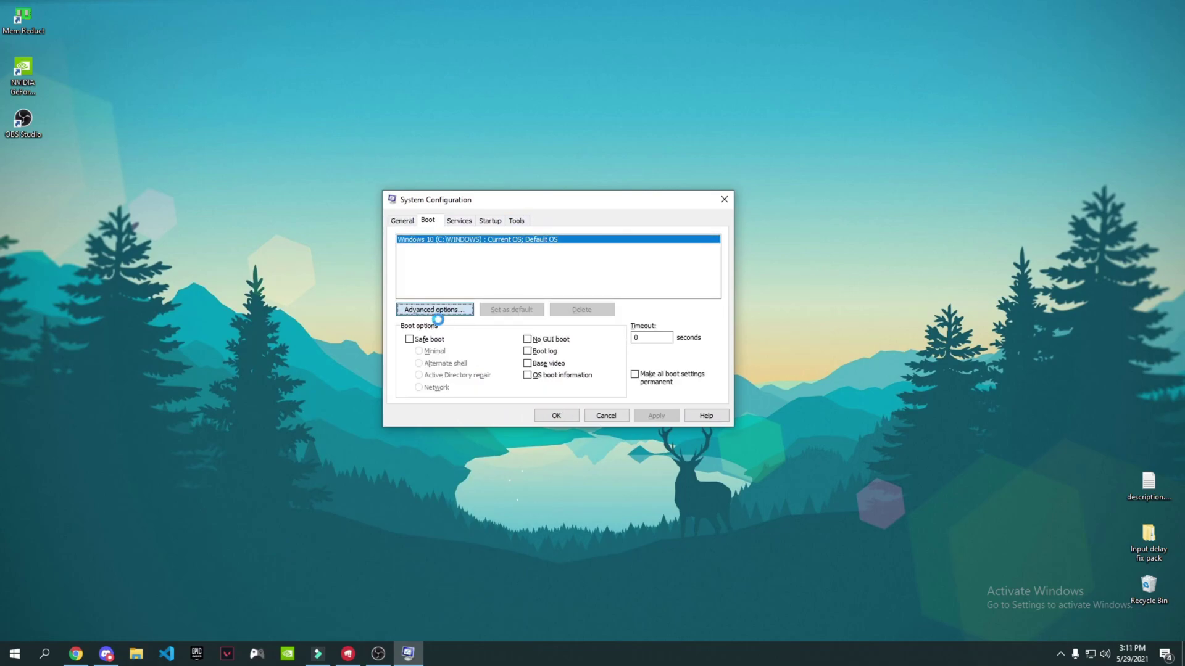
mouse_move(520, 214)
mouse_down()
mouse_move(523, 235)
mouse_move(533, 227)
mouse_up()
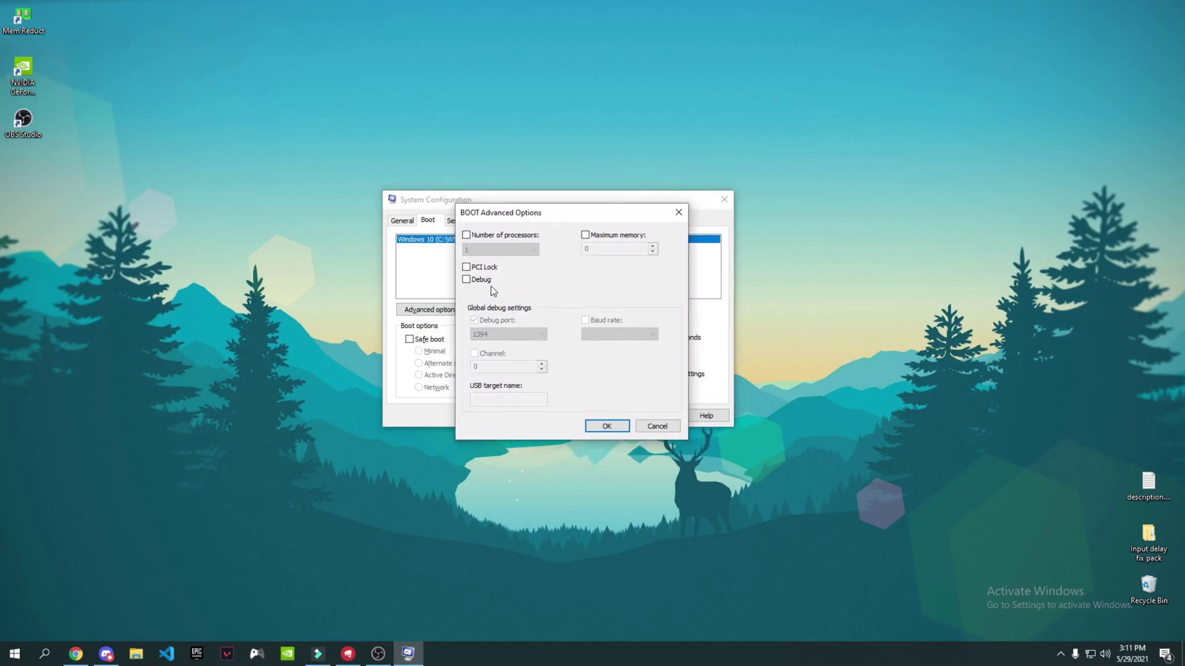
click(468, 236)
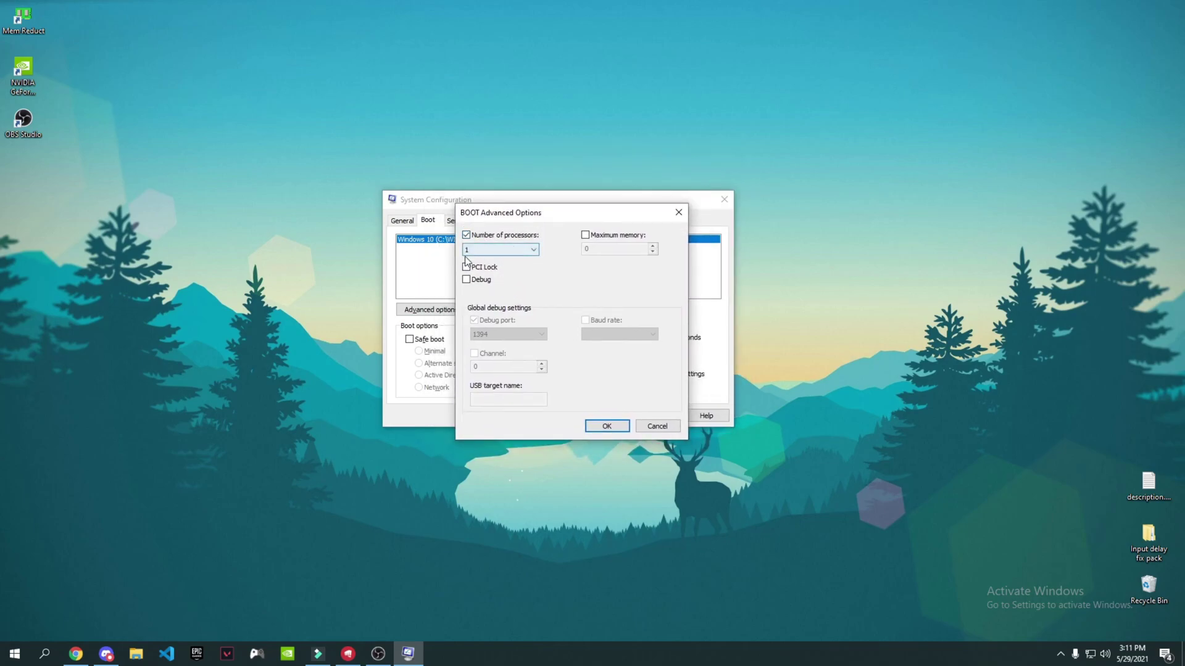
click(470, 249)
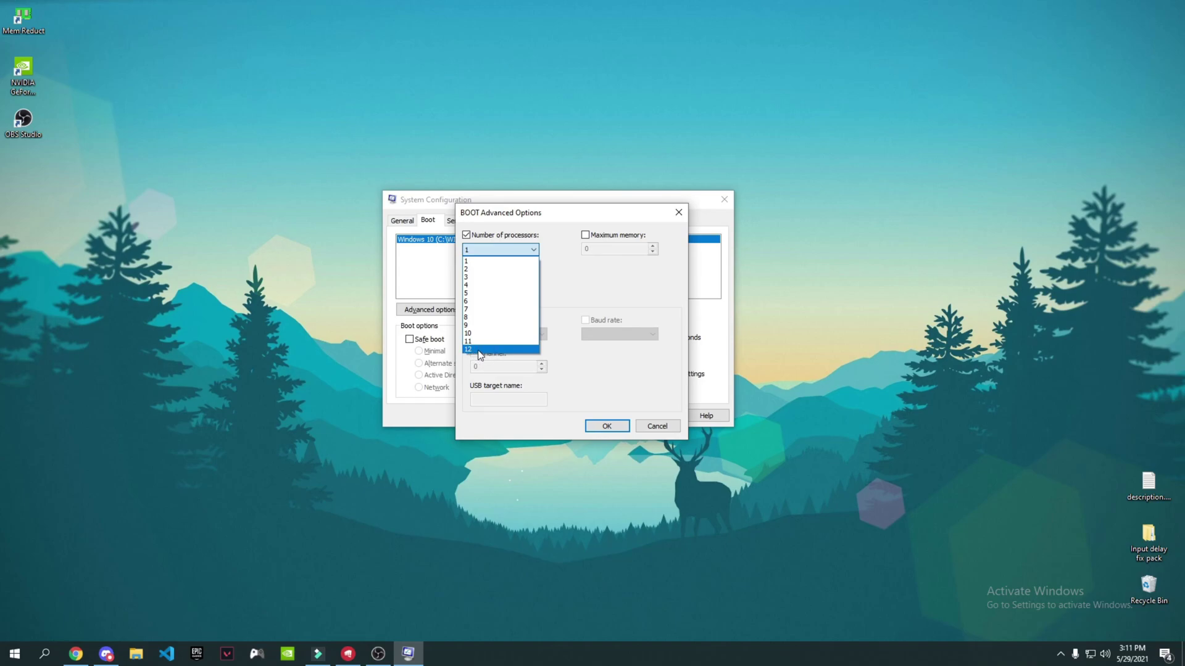
click(479, 349)
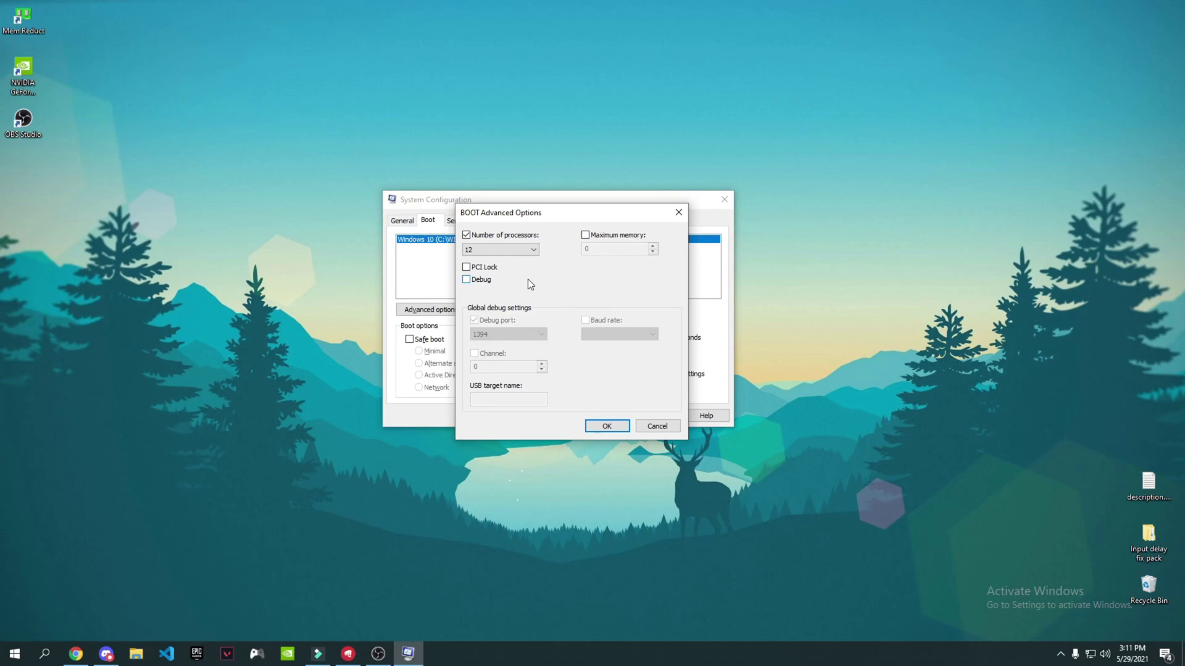
click(608, 426)
click(657, 417)
click(556, 416)
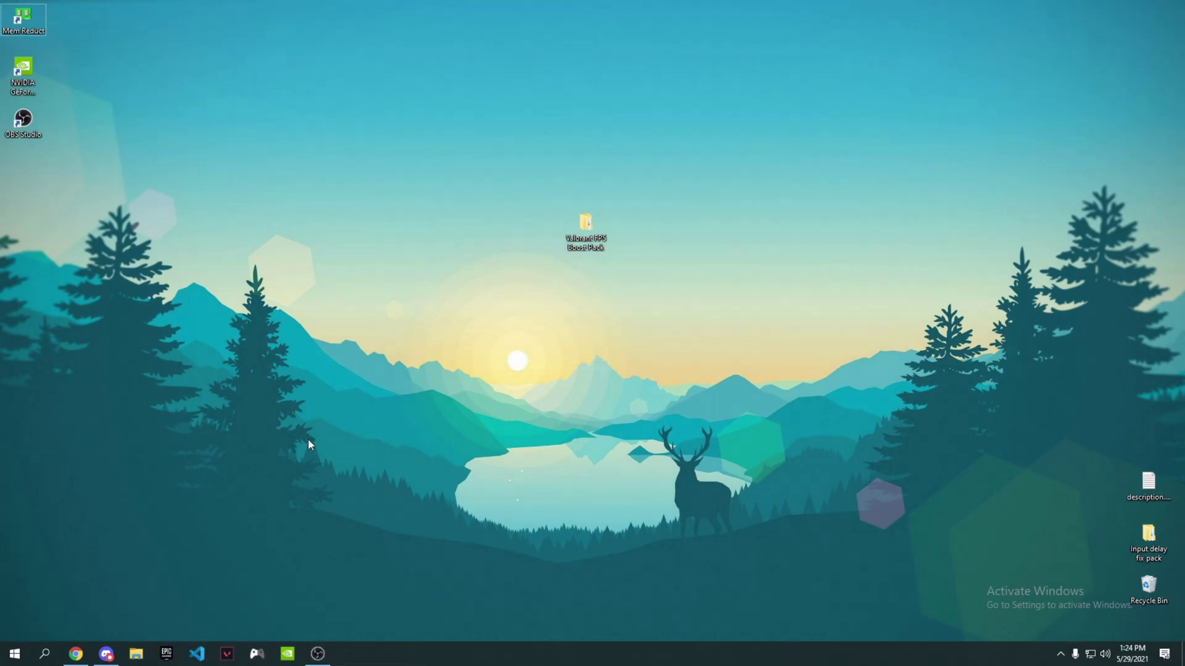
Step: Open the Startup page of the Apps settings in Windows Settings and review the list of startup apps
click(14, 654)
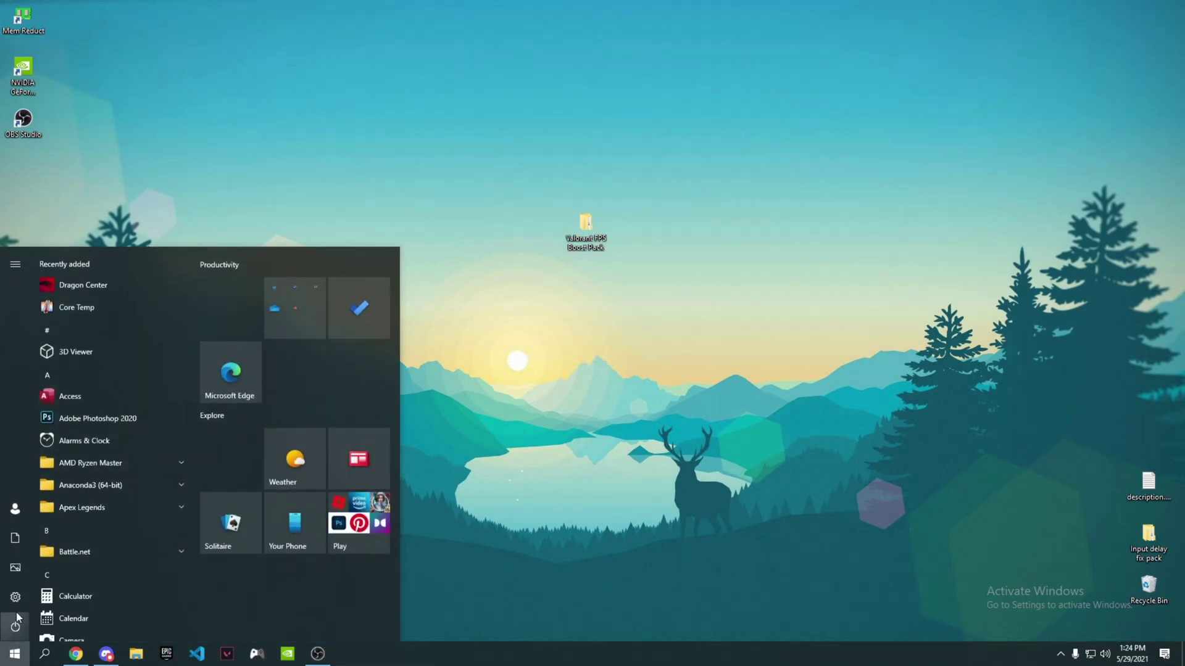
click(16, 603)
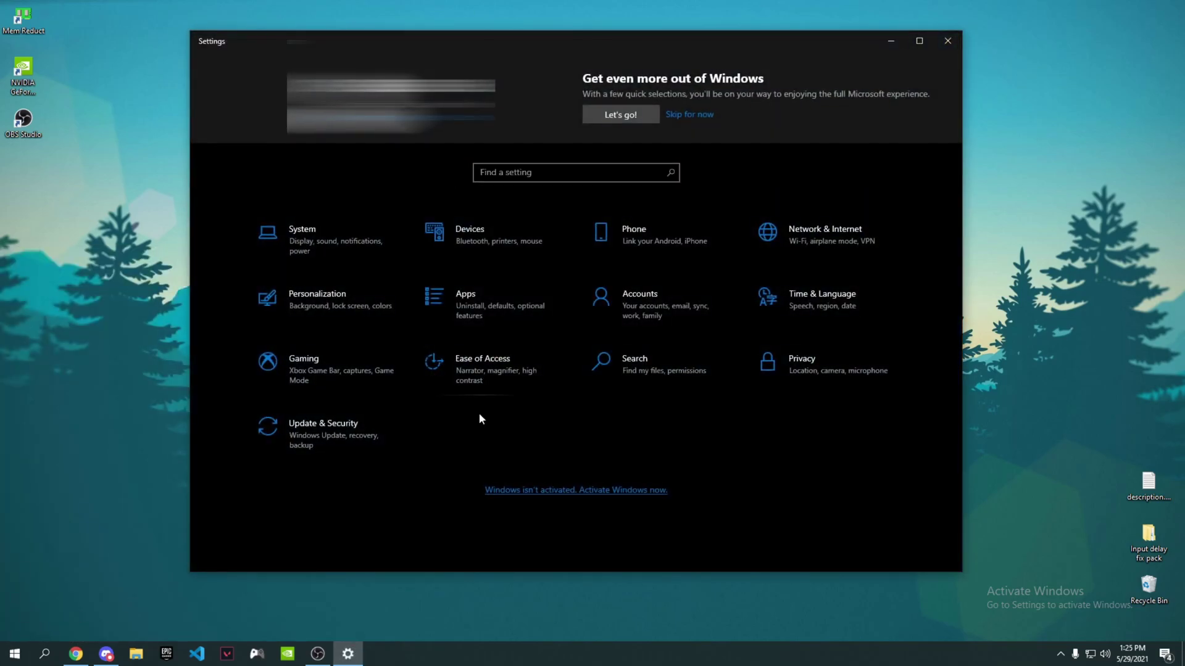
click(480, 309)
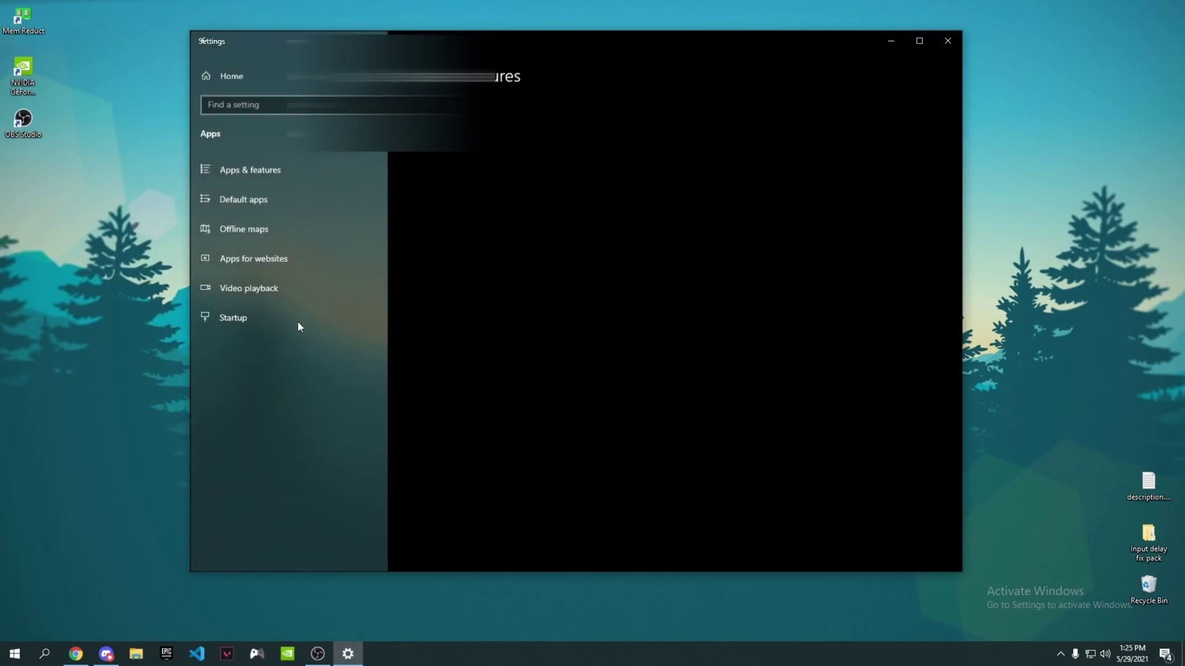
click(241, 317)
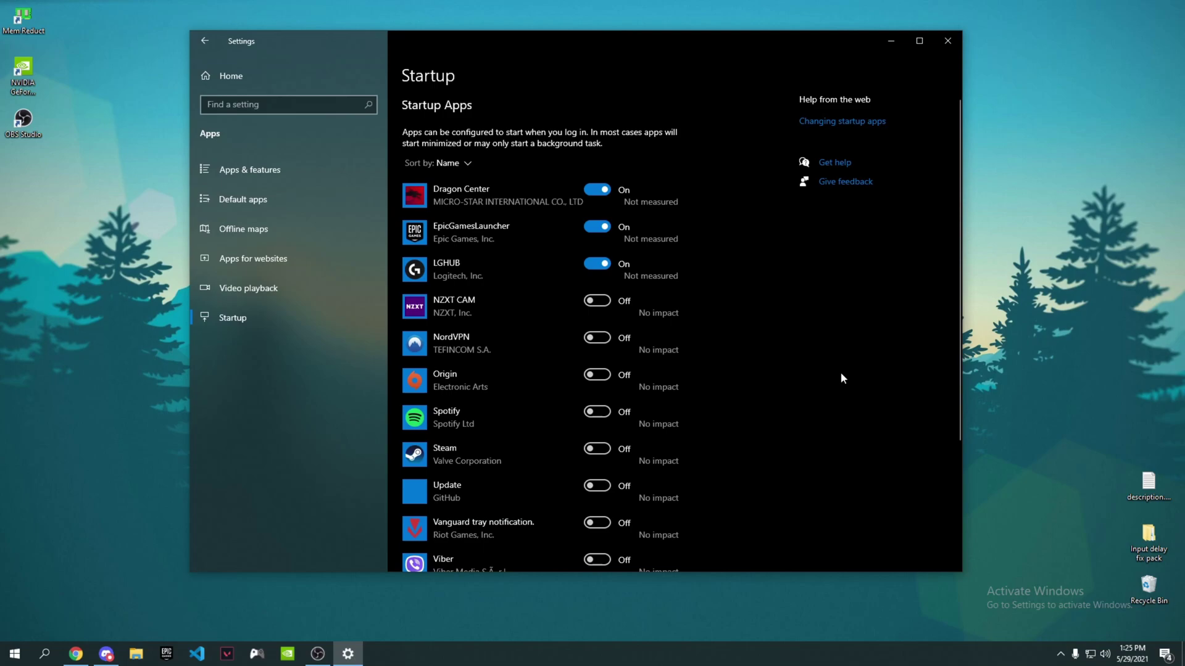
scroll(840, 339, down, 3)
scroll(480, 321, down, 3)
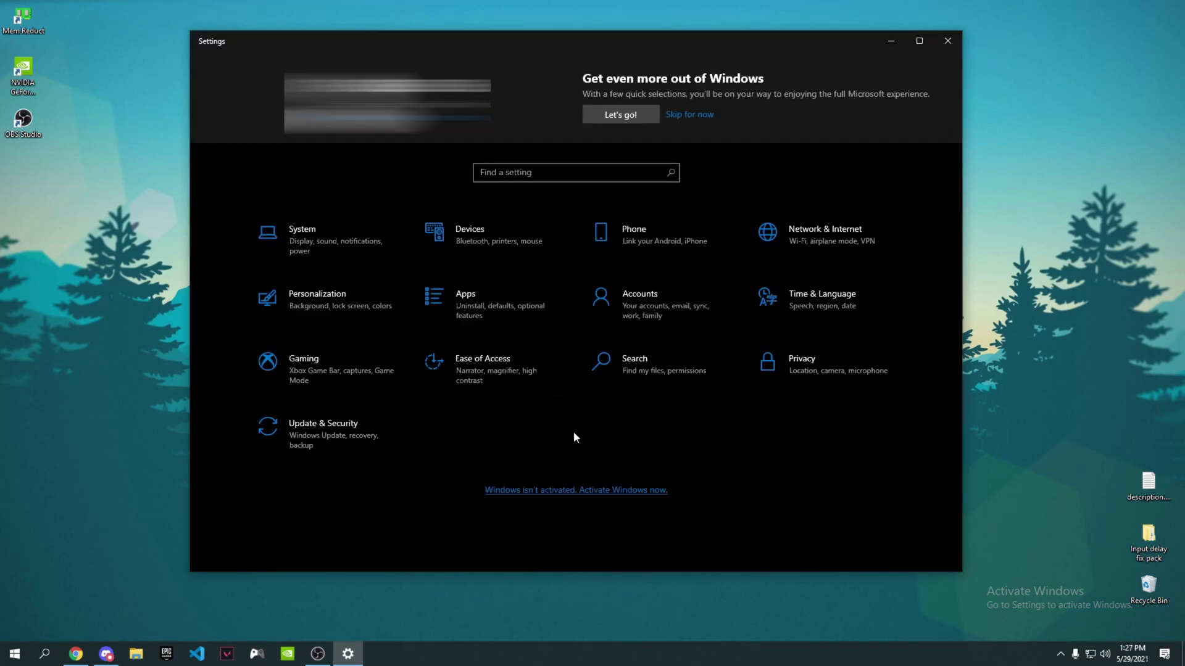
Step: Open the Background apps page in the Windows privacy settings
click(827, 370)
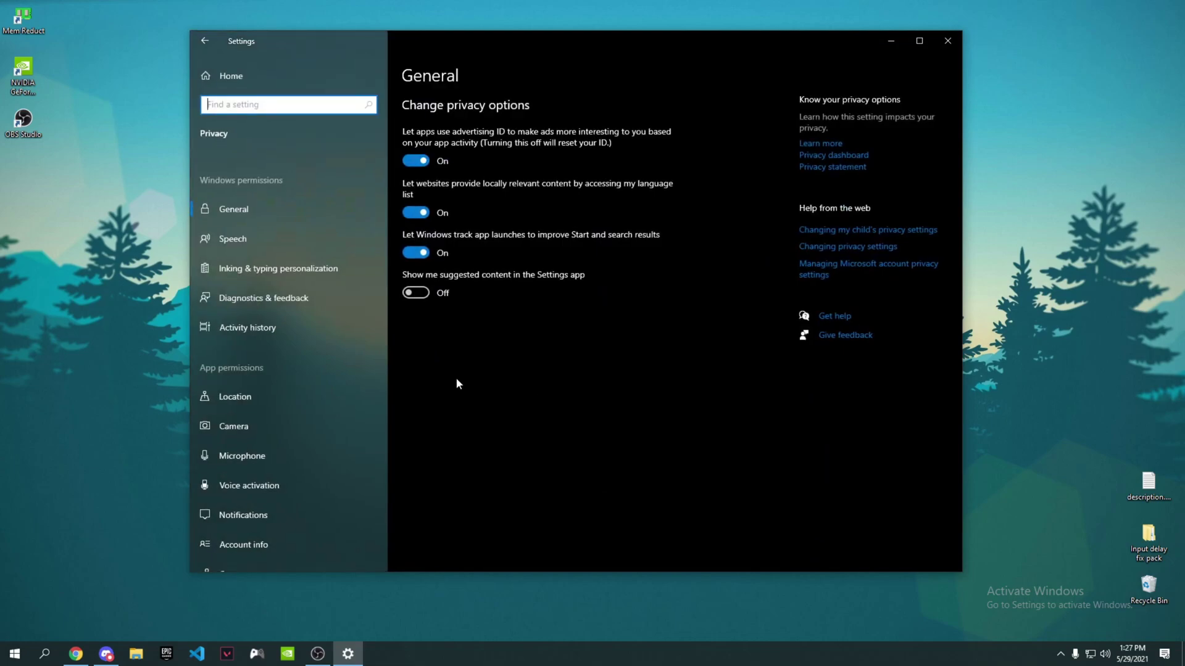
scroll(274, 315, down, 5)
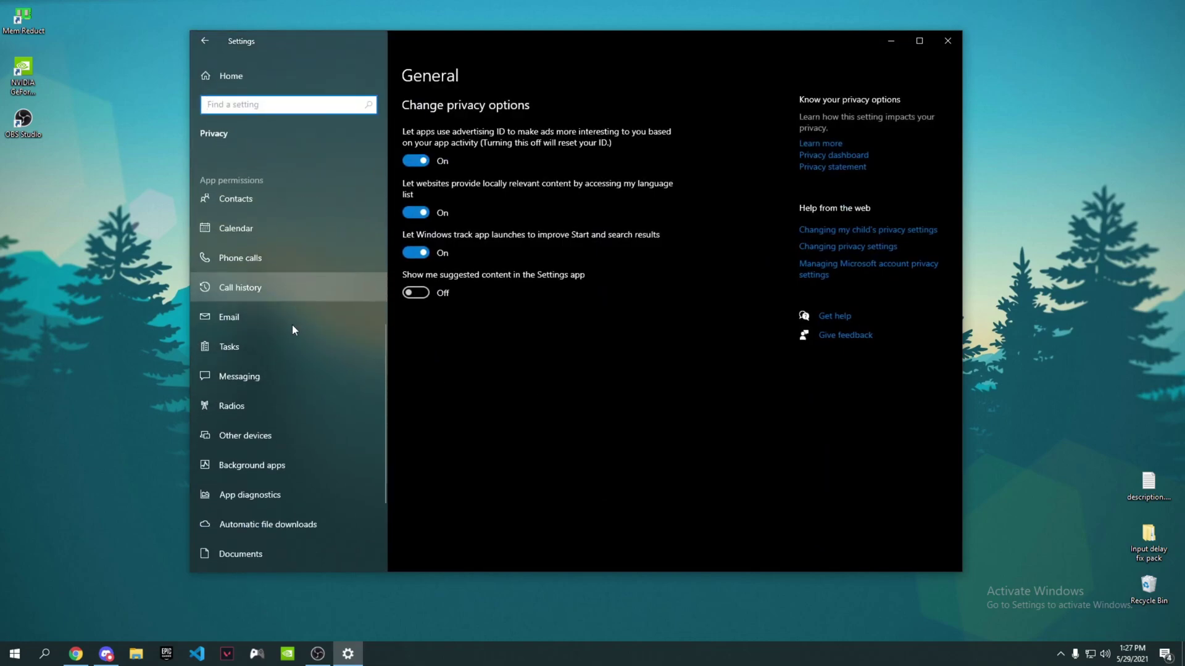
click(257, 400)
scroll(759, 315, down, 3)
scroll(759, 315, up, 3)
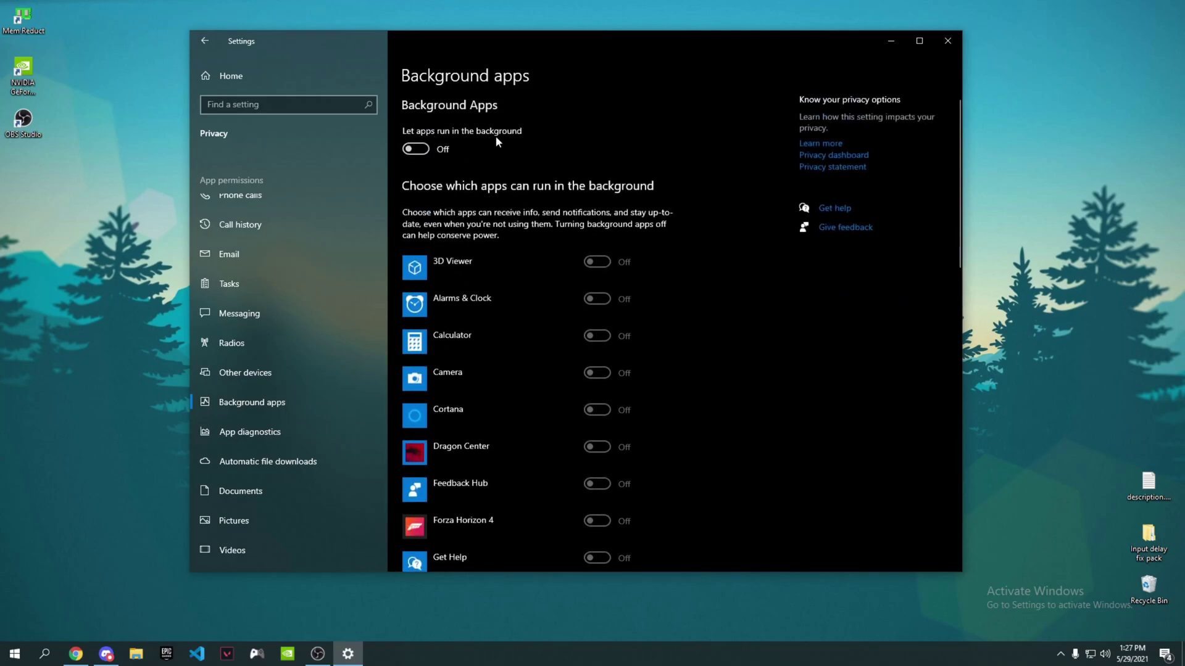
Step: Turn on letting apps run in the background, review the per-app list, and close Settings
click(411, 150)
scroll(528, 258, down, 15)
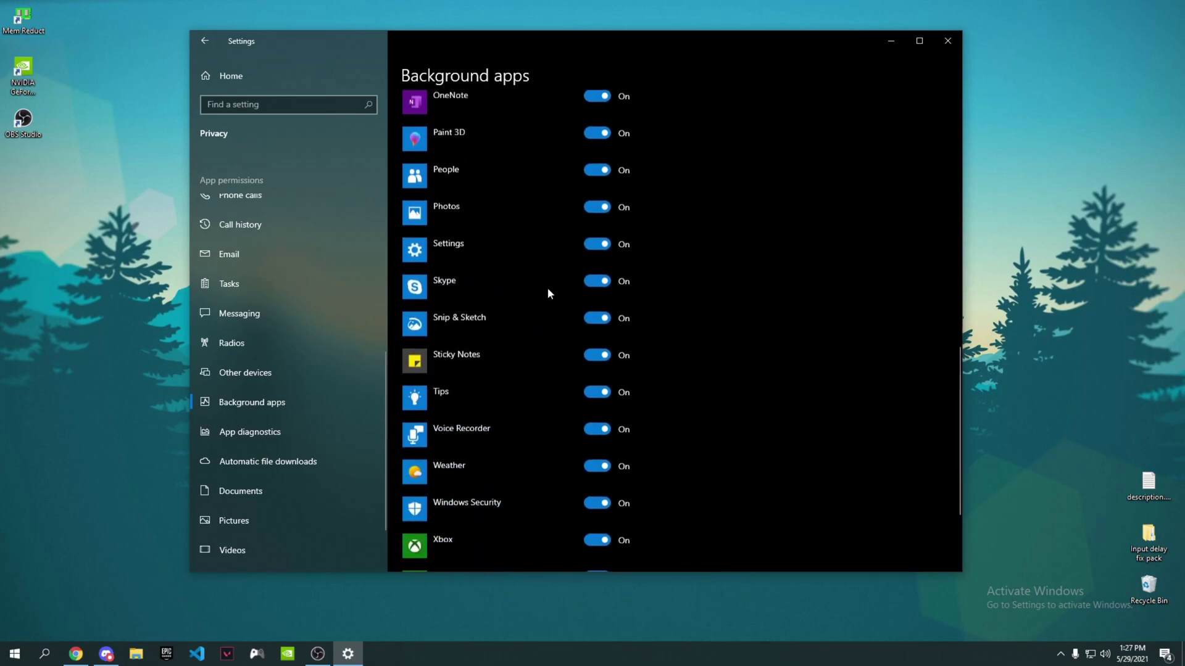
scroll(594, 442, up, 10)
scroll(586, 328, up, 5)
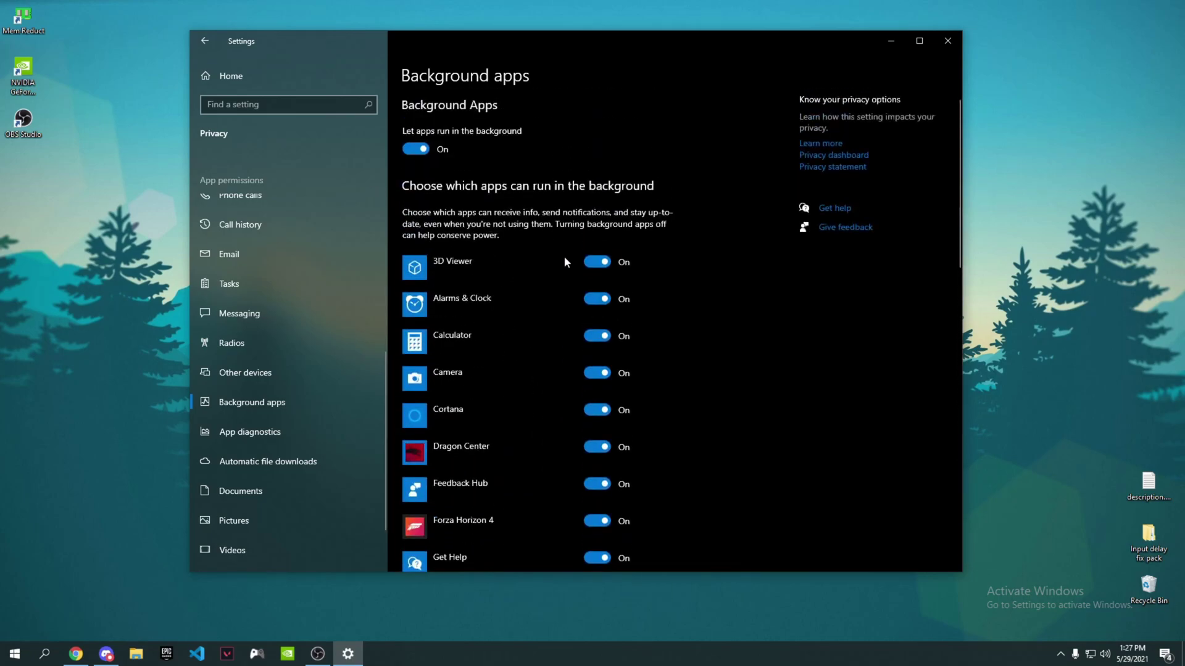
click(948, 41)
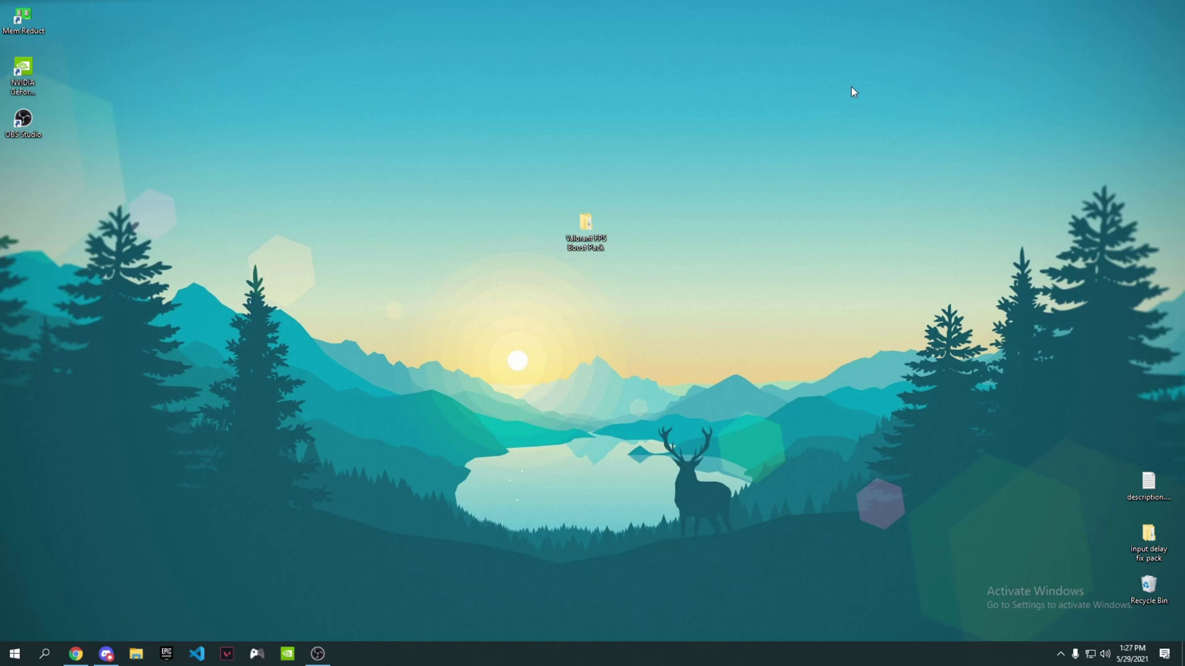
Step: Search Windows for "gra" and open Graphics settings
click(48, 654)
text(gra)
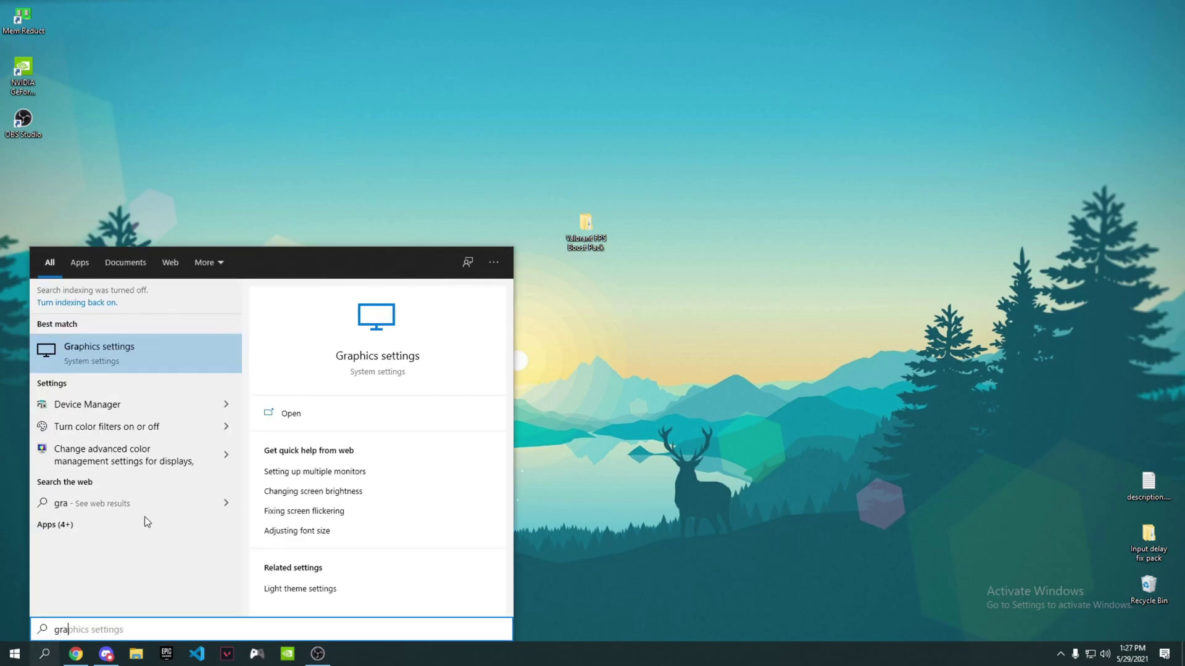
key(Return)
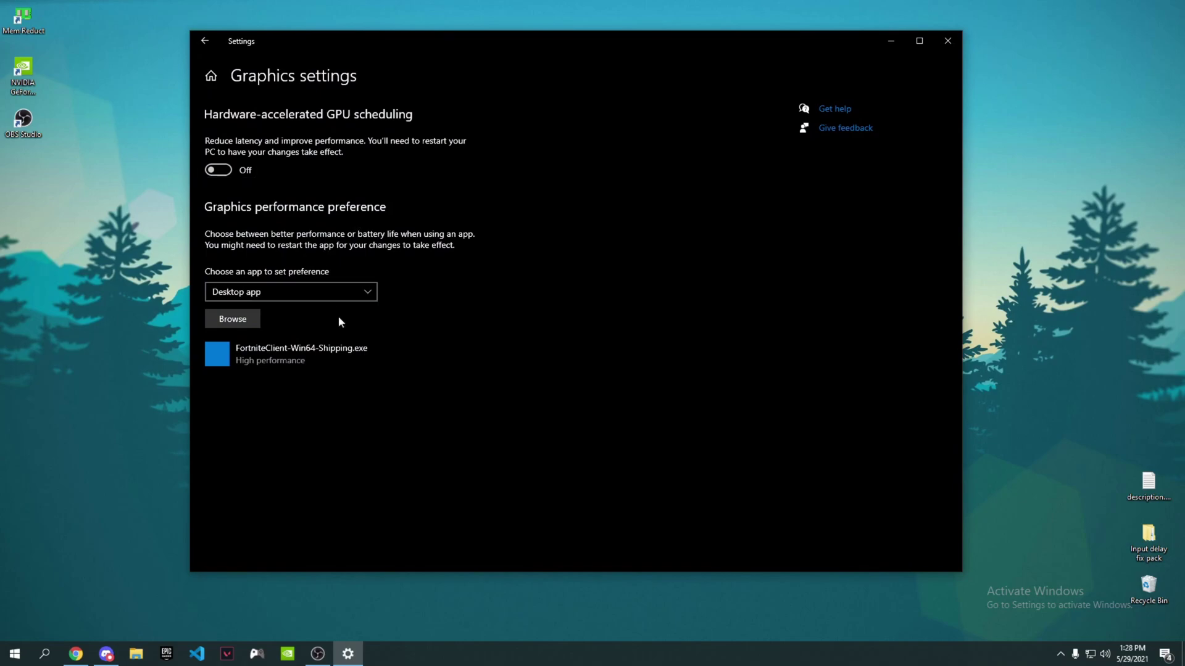
Step: Add VALORANT.exe from E:\Riot Games\VALORANT\live as a desktop app for graphics performance preference
click(233, 319)
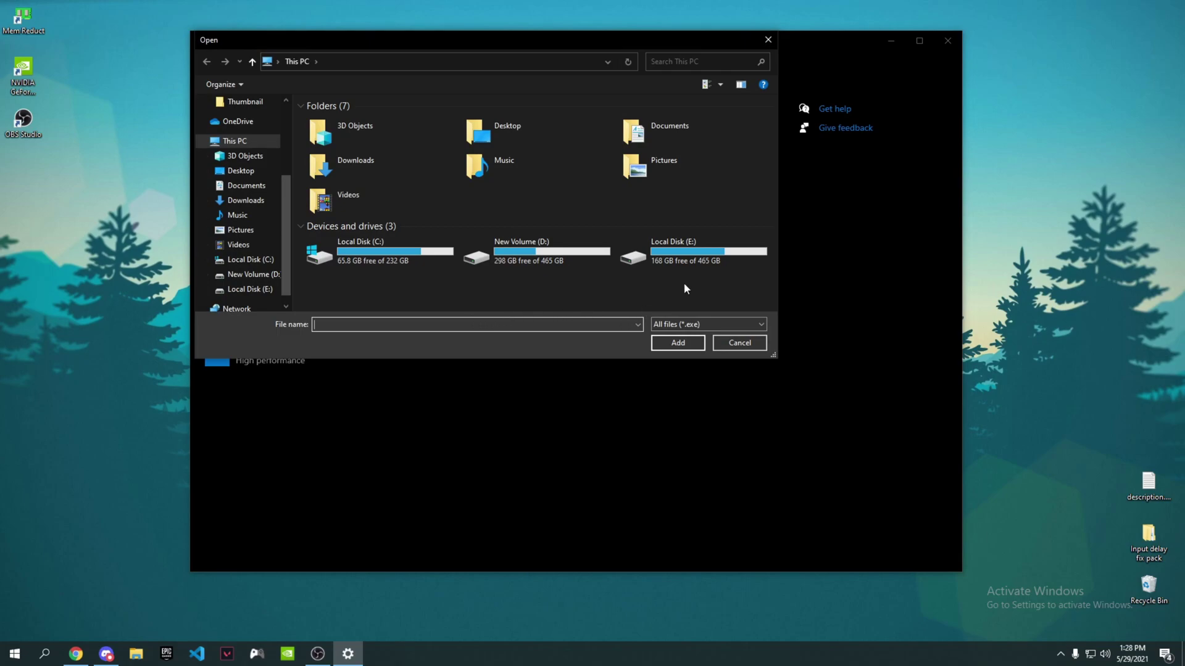
double_click(700, 264)
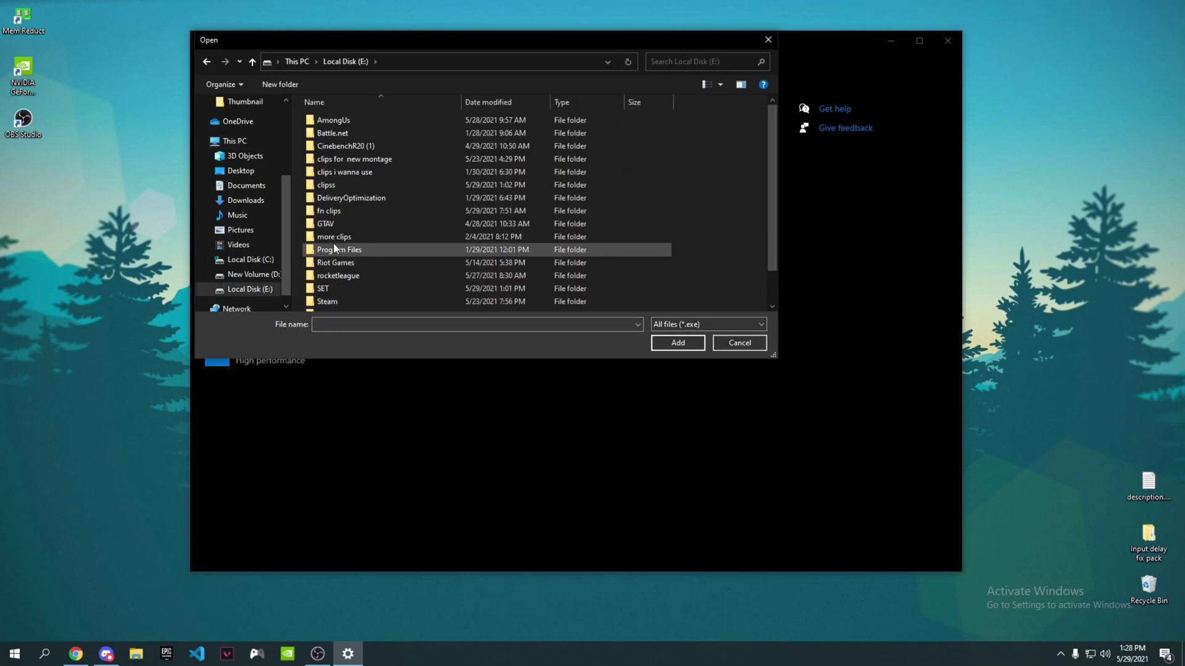
scroll(333, 247, down, 1)
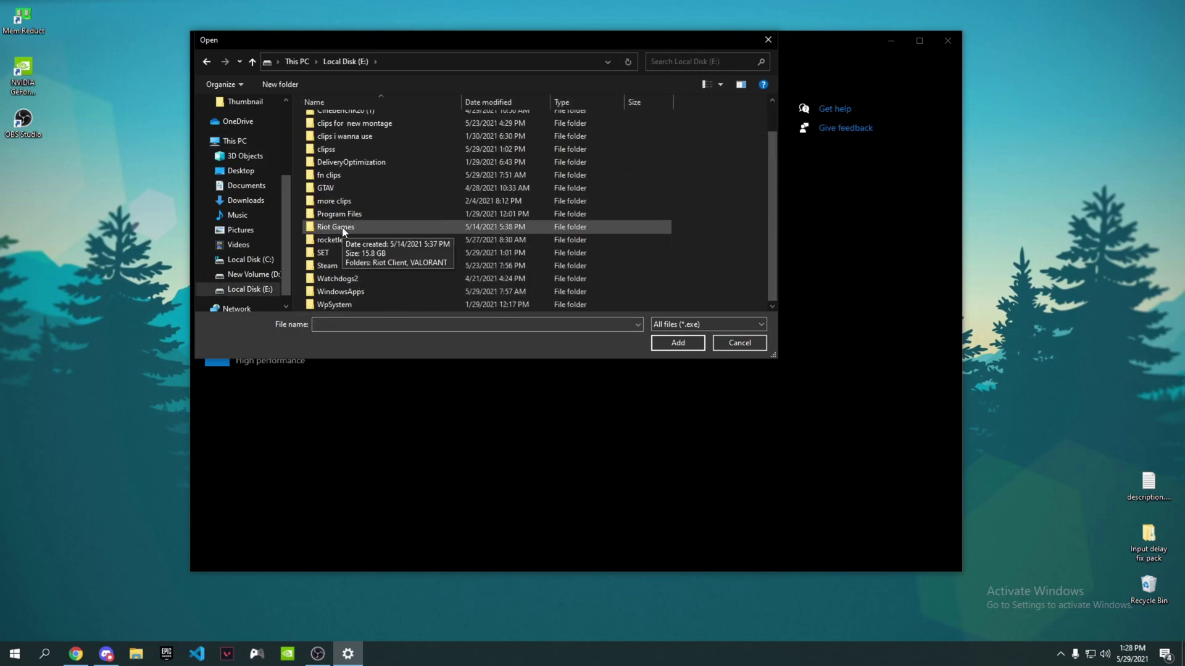
scroll(380, 254, down, 1)
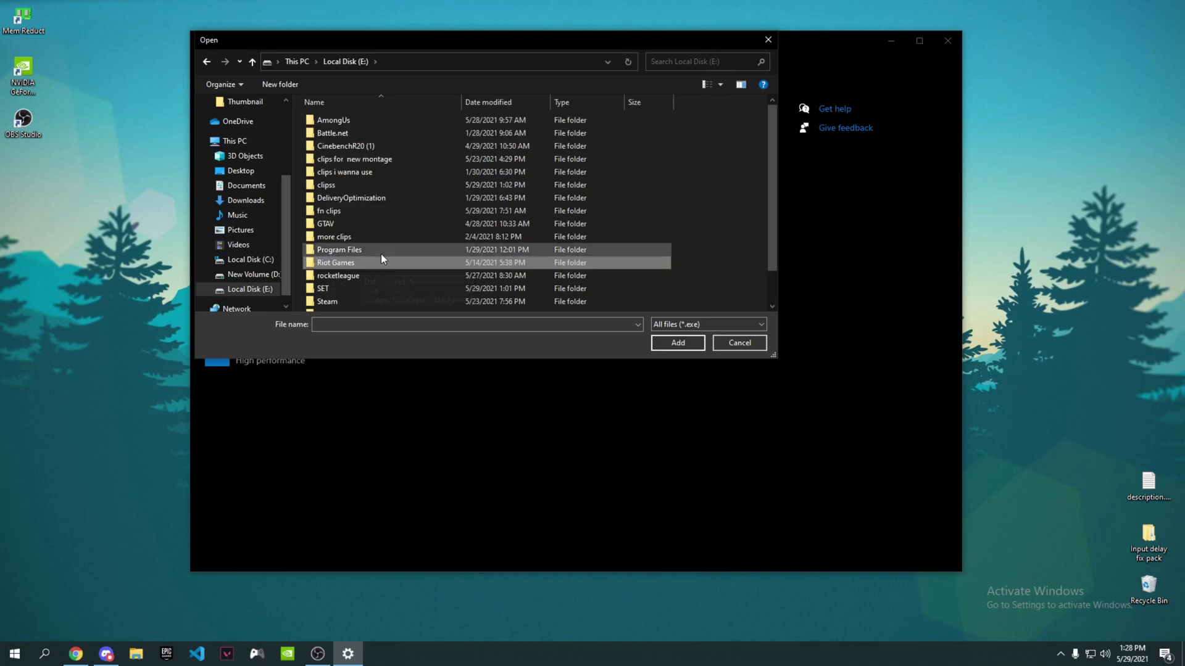
double_click(369, 262)
double_click(343, 134)
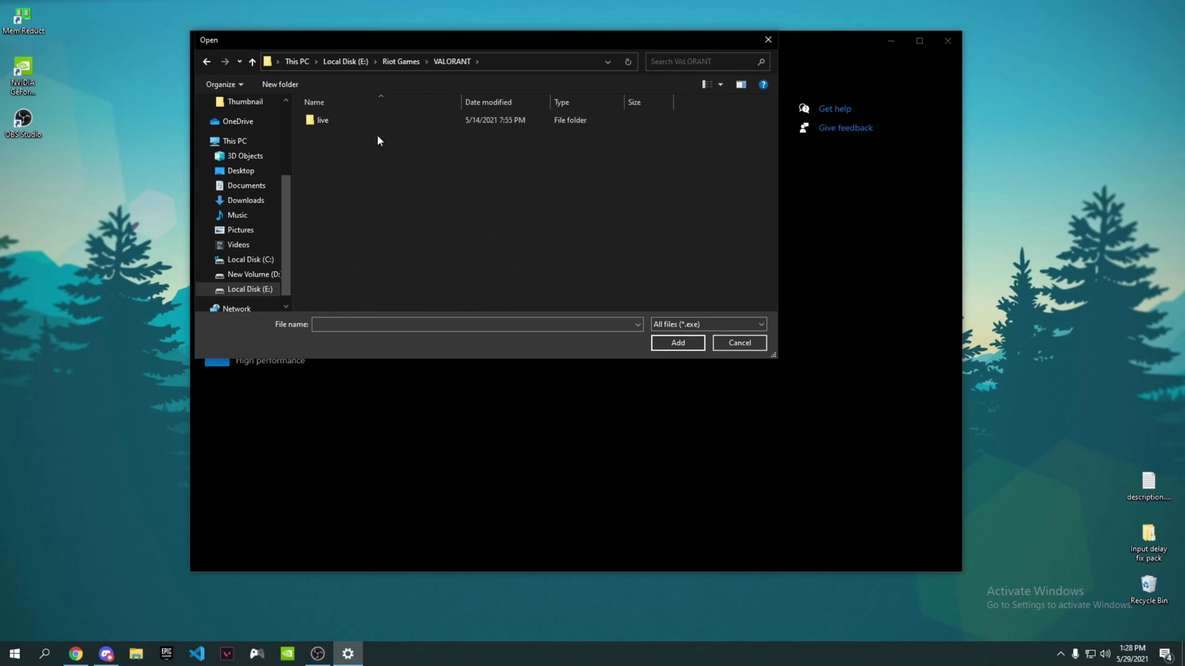
double_click(339, 119)
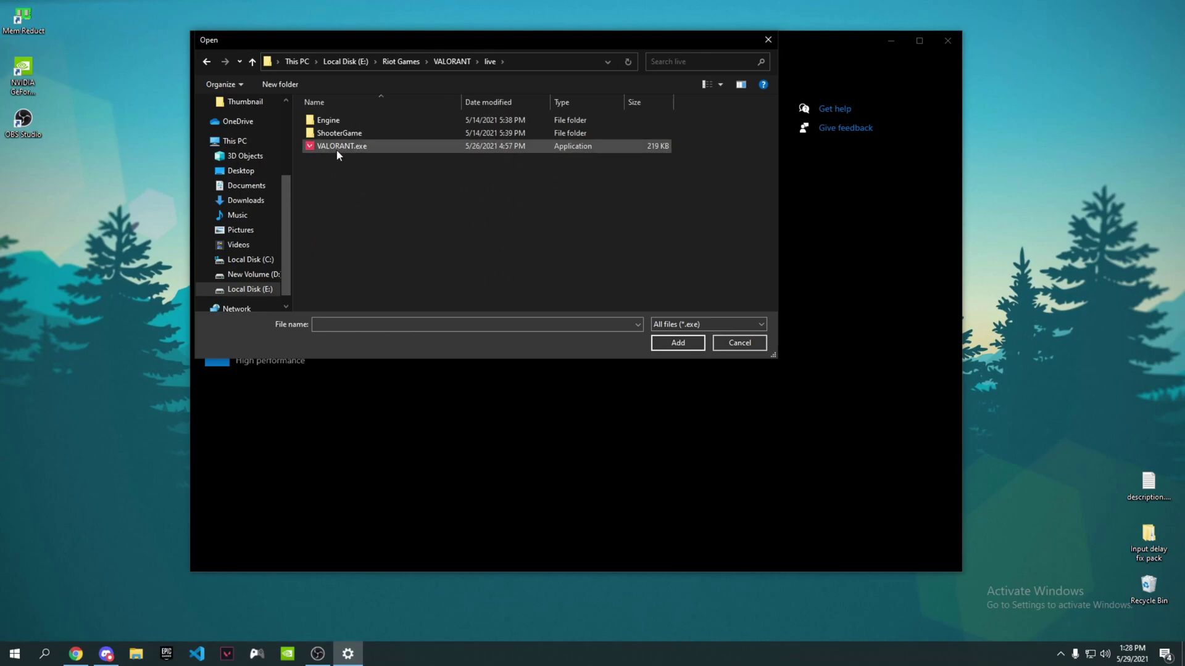
click(345, 148)
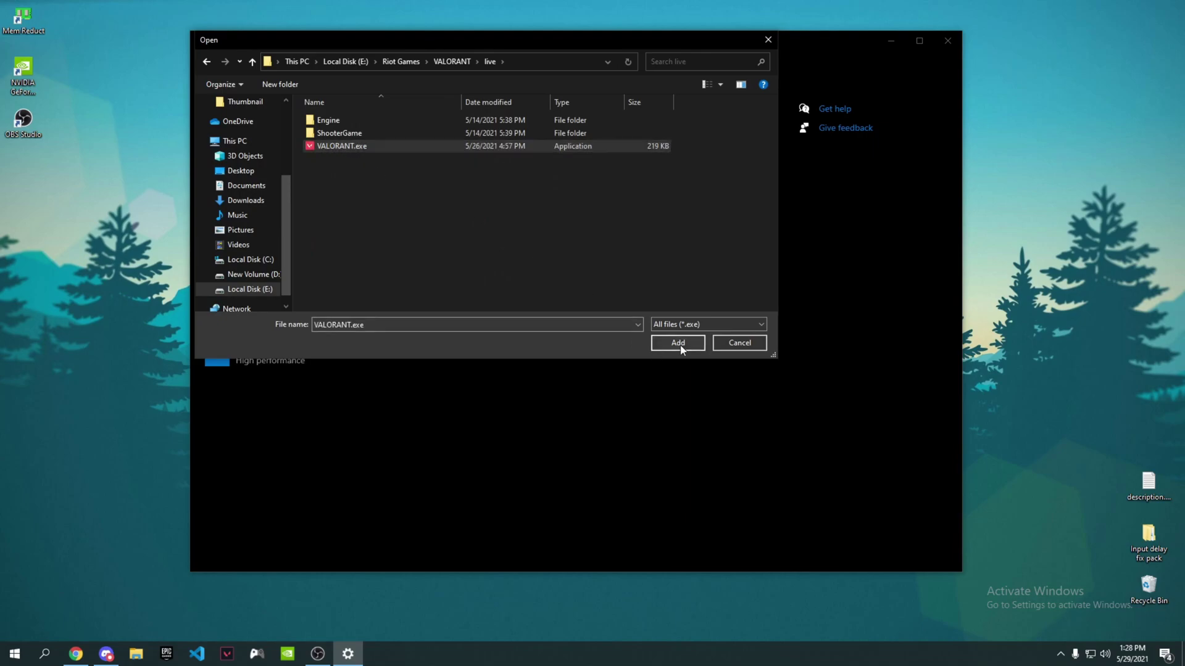
click(678, 343)
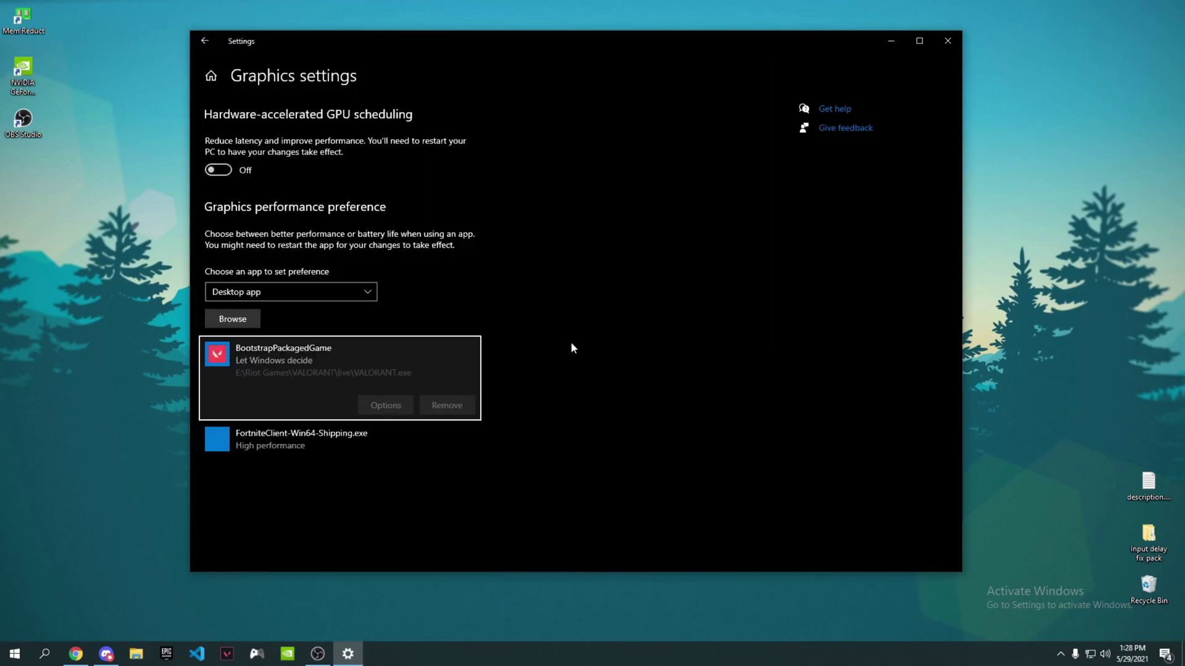
Step: Set the graphics preference of the added Valorant app to High performance and save it
click(385, 406)
click(471, 329)
click(527, 374)
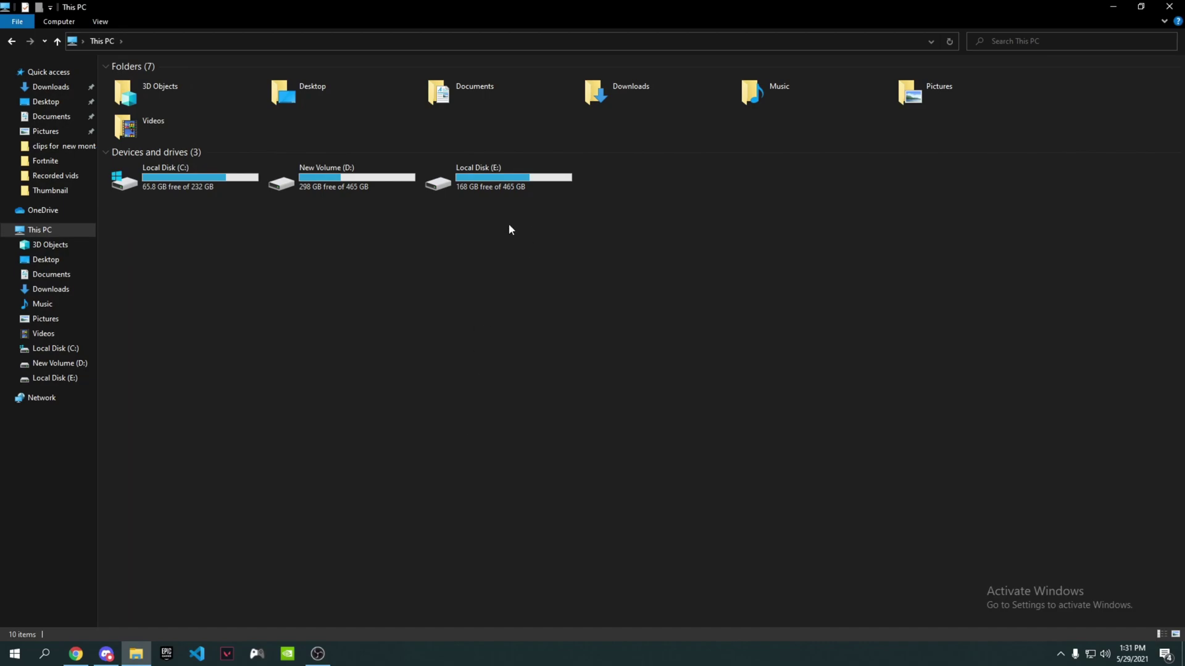
Step: In File Explorer, go to the folder E:\Riot Games\VALORANT\live\ShooterGame\Binaries\Win64 and locate the game executable
double_click(494, 185)
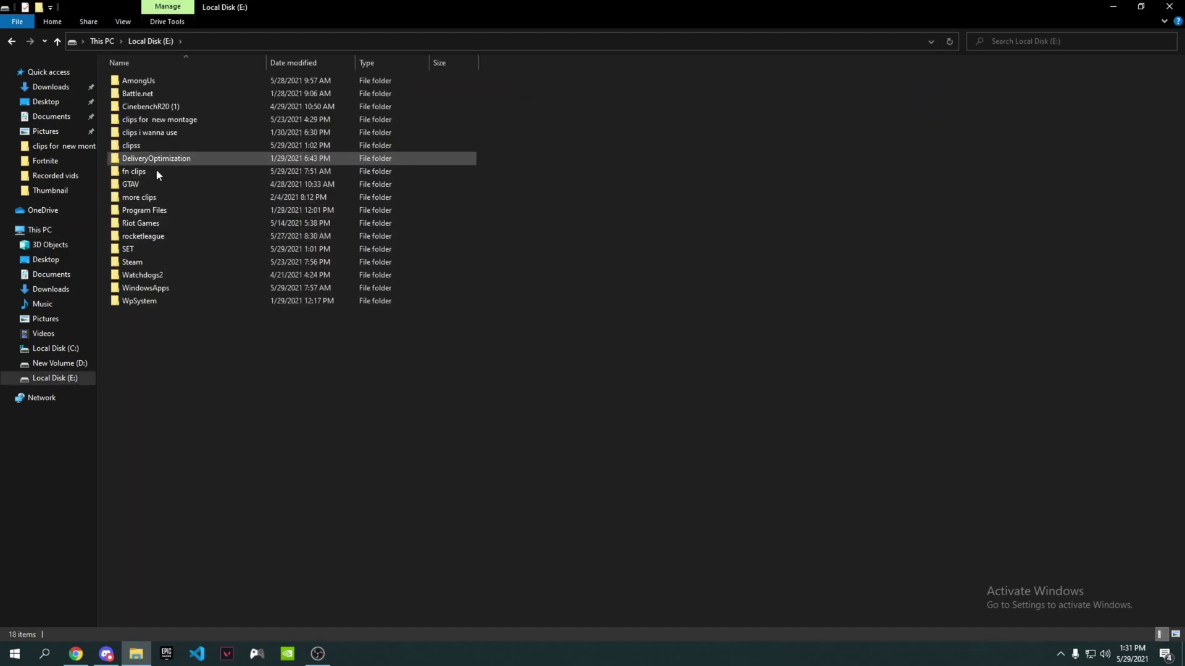
double_click(148, 223)
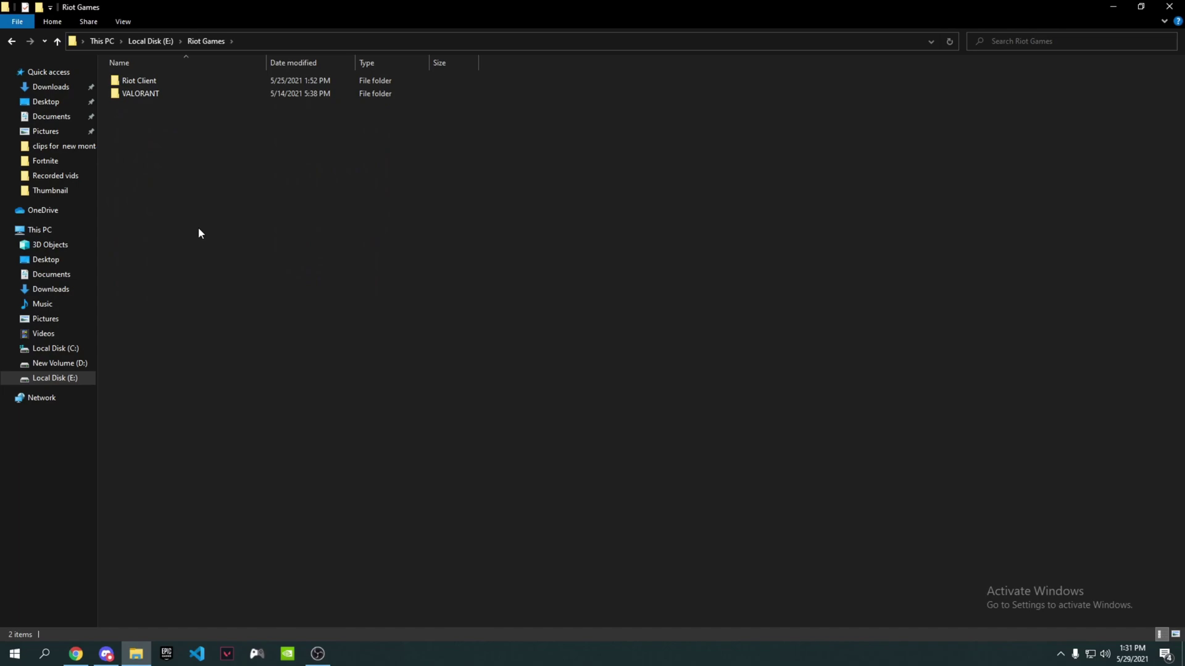
double_click(140, 94)
double_click(154, 79)
double_click(151, 94)
double_click(166, 80)
double_click(126, 80)
scroll(173, 219, down, 4)
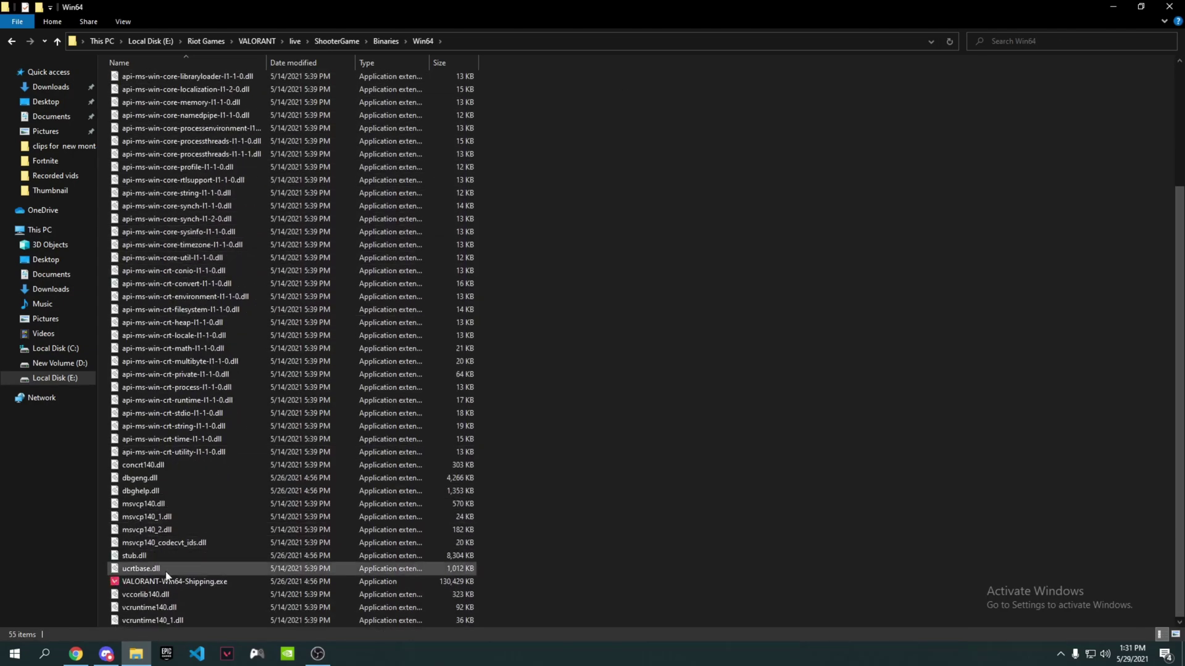
Step: Open the properties of VALORANT-Win64-Shipping.exe and disable fullscreen optimizations in its compatibility settings
click(190, 584)
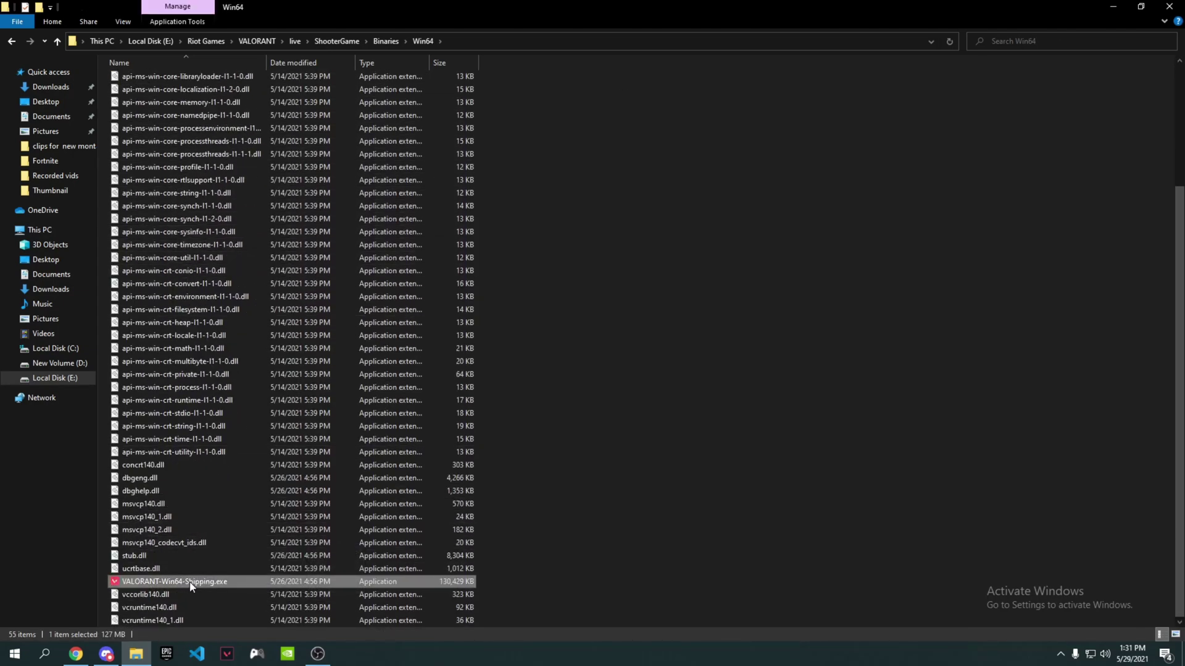
right_click(191, 584)
click(213, 571)
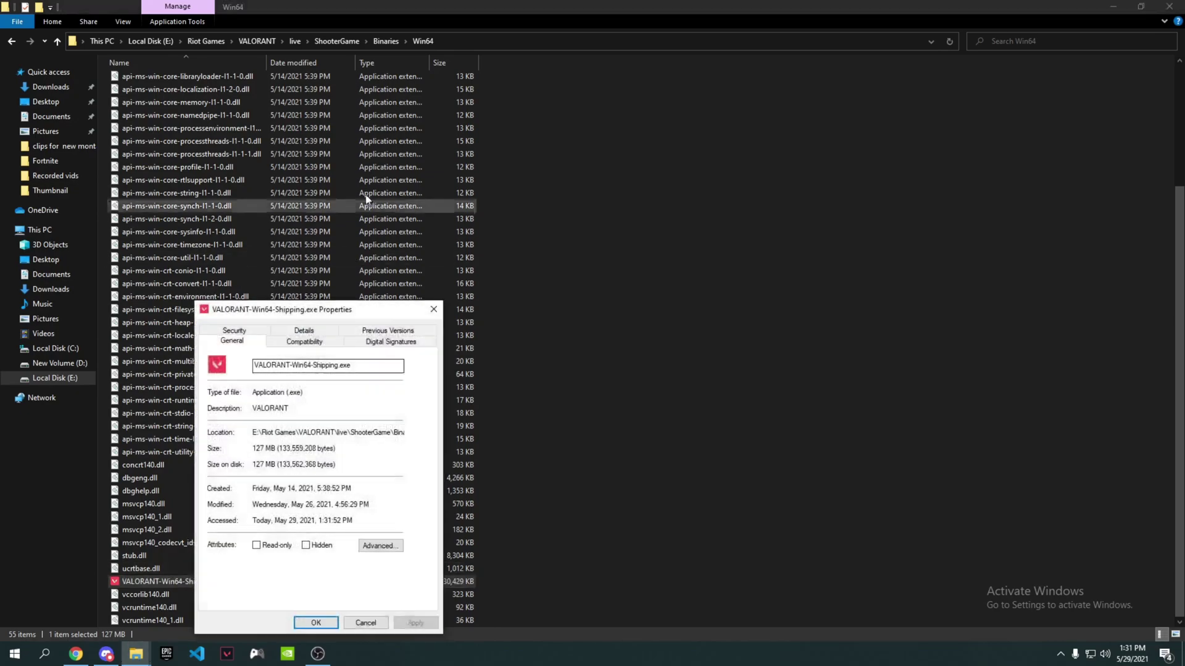
click(304, 341)
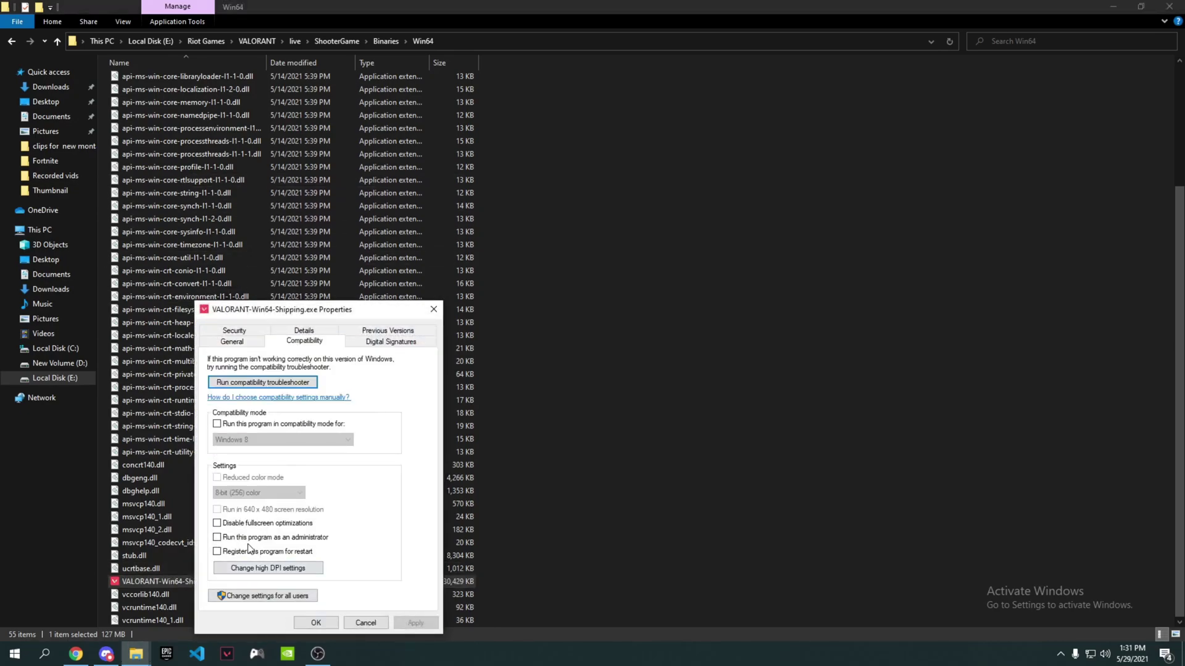
click(218, 524)
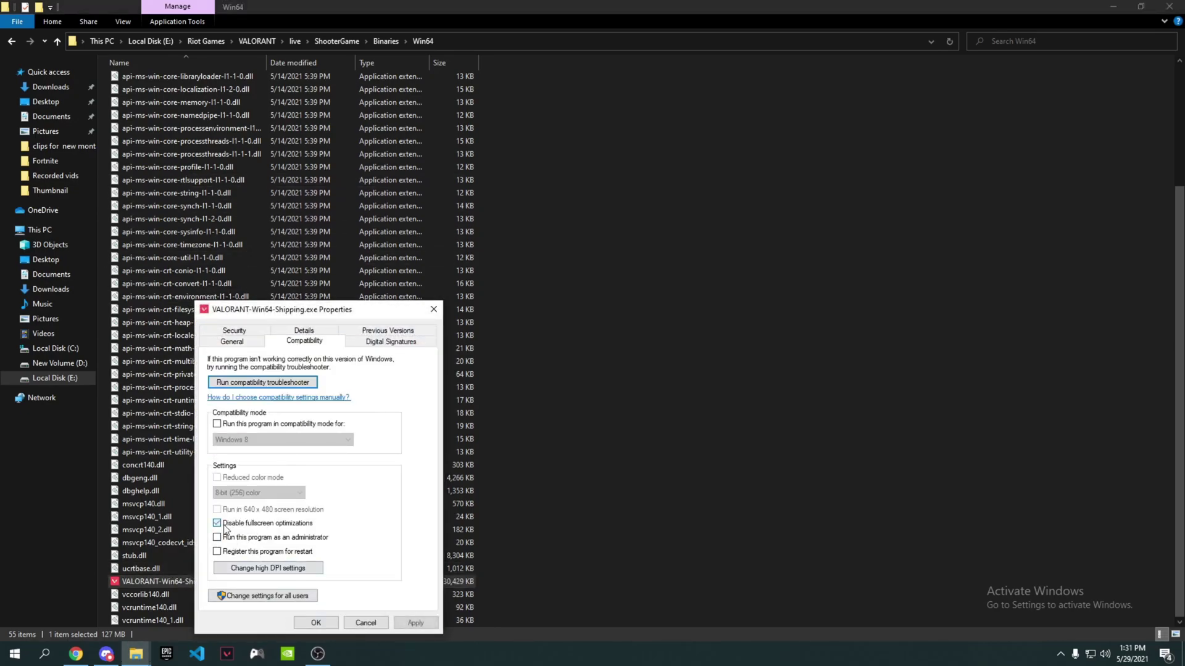
click(263, 569)
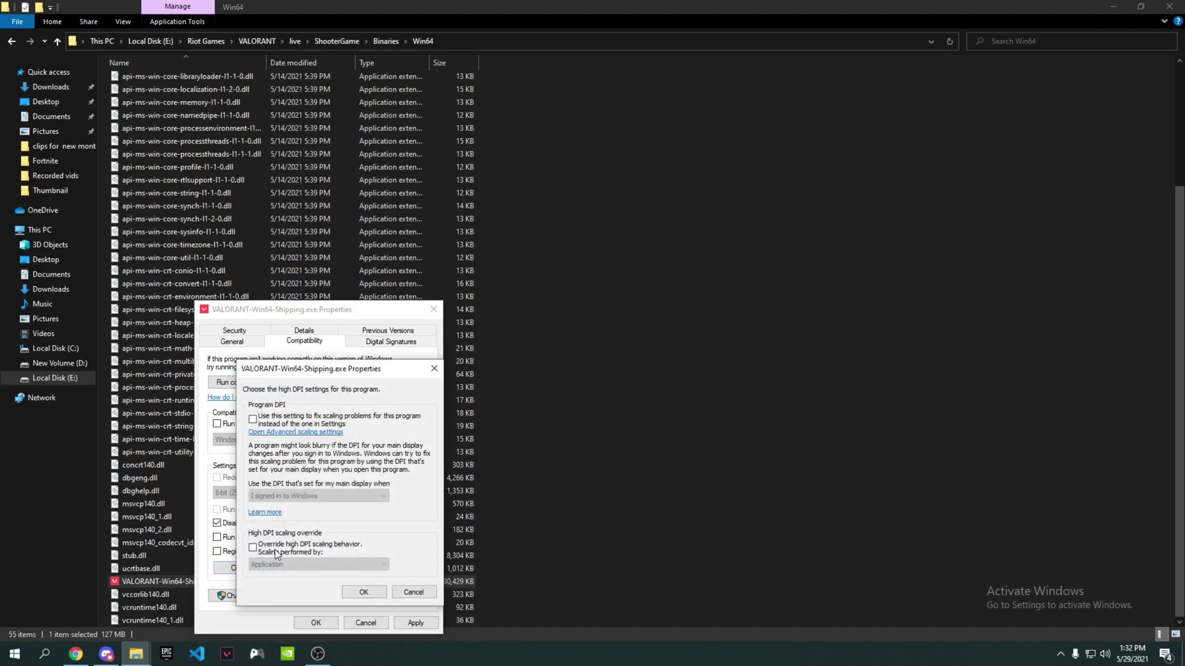
click(276, 549)
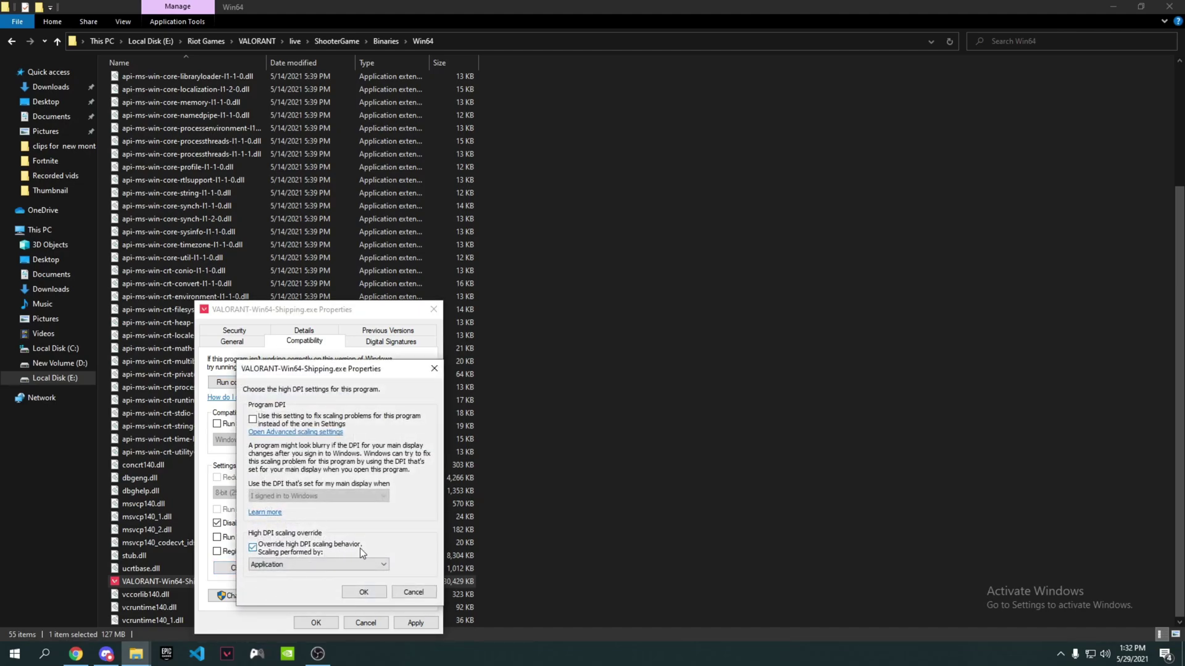
click(338, 565)
click(309, 578)
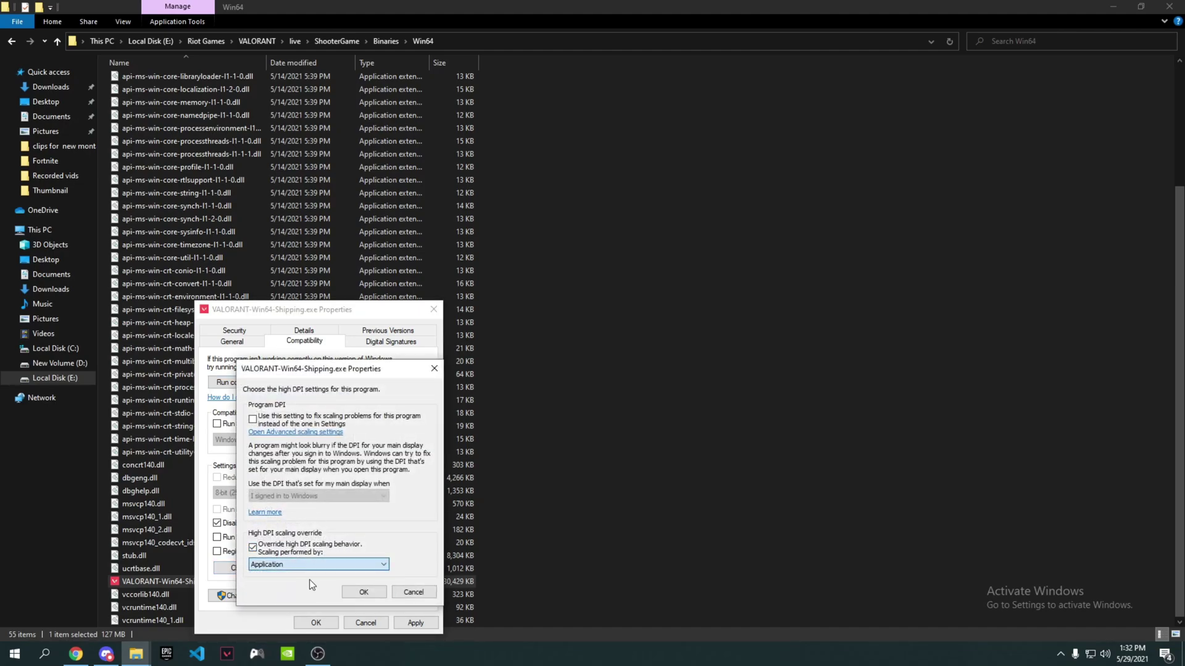
click(408, 593)
Step: Apply the compatibility changes to VALORANT-Win64-Shipping.exe and close its properties
click(417, 622)
click(317, 622)
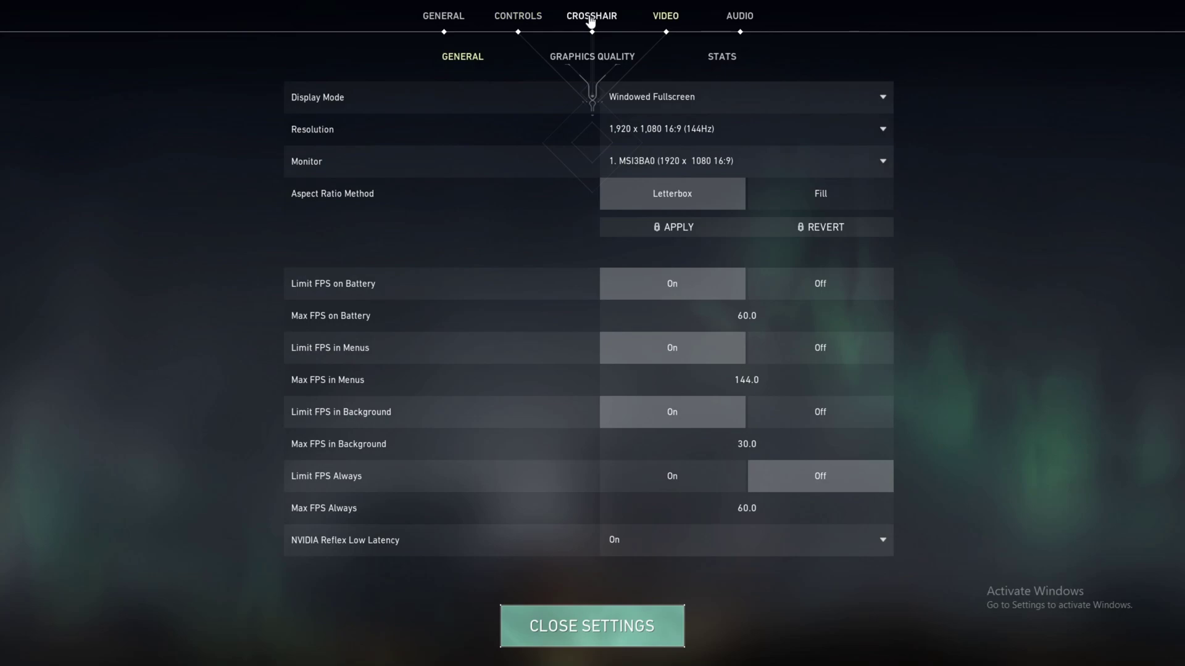
Step: In Valorant's video settings, review the graphics quality options and look at the Anti-Aliasing choices
click(557, 58)
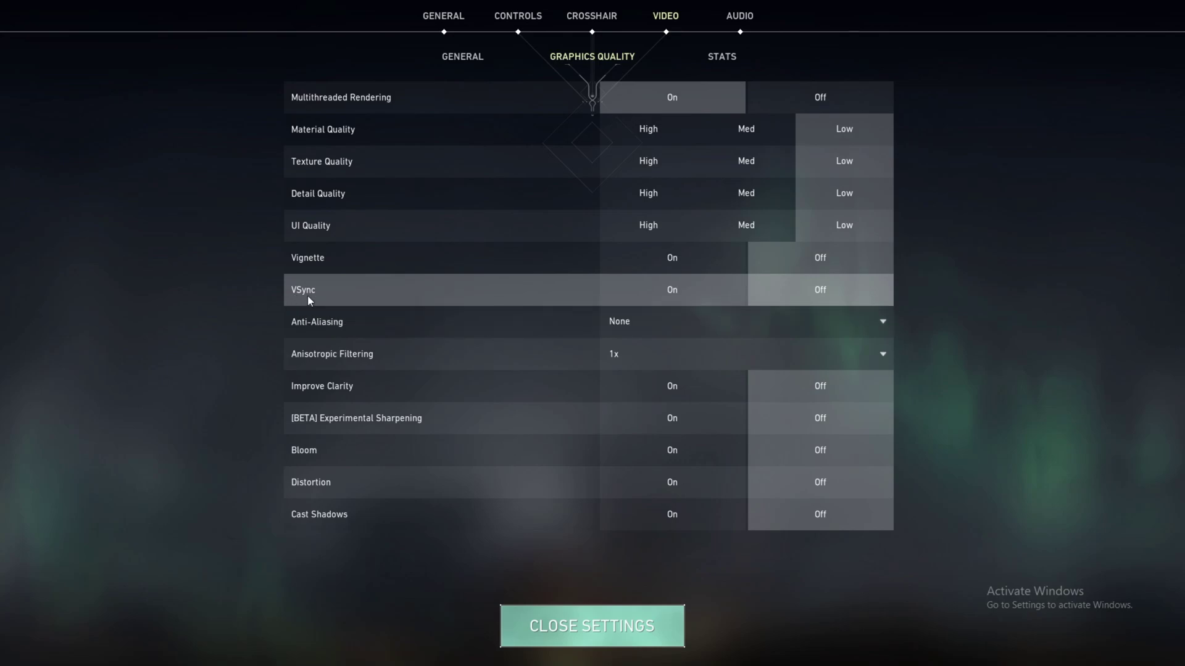
click(657, 326)
click(658, 324)
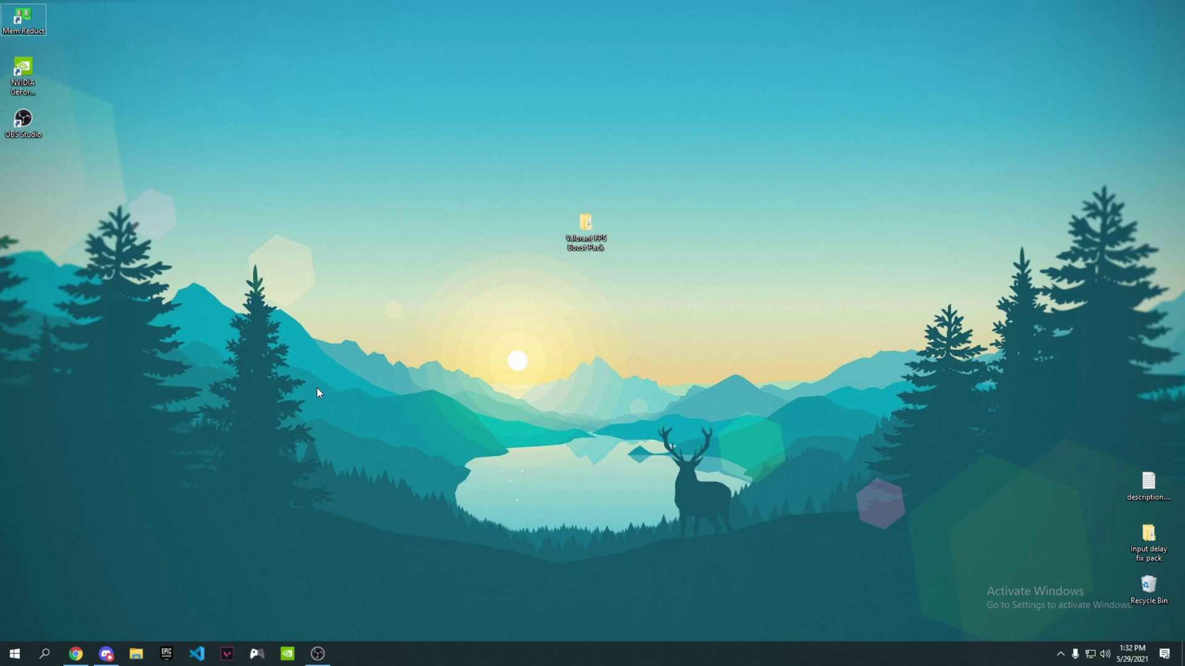
Step: Open NVIDIA Control Panel from the desktop and set the image settings with preview to use the advanced 3D image settings
right_click(332, 336)
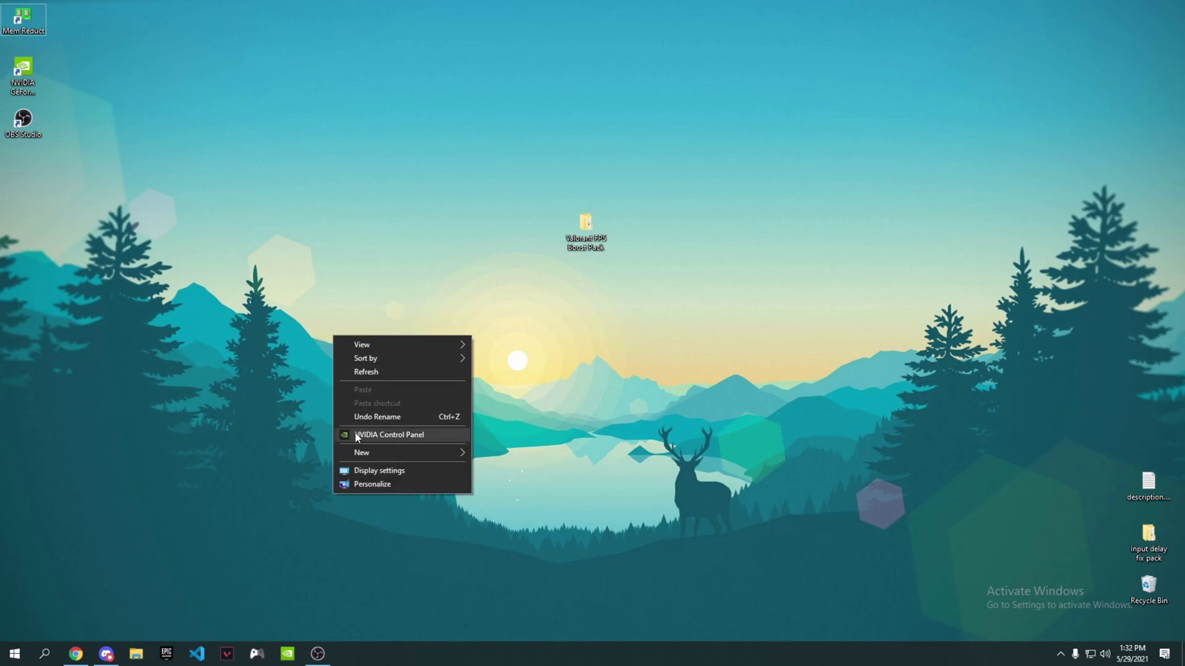
click(426, 435)
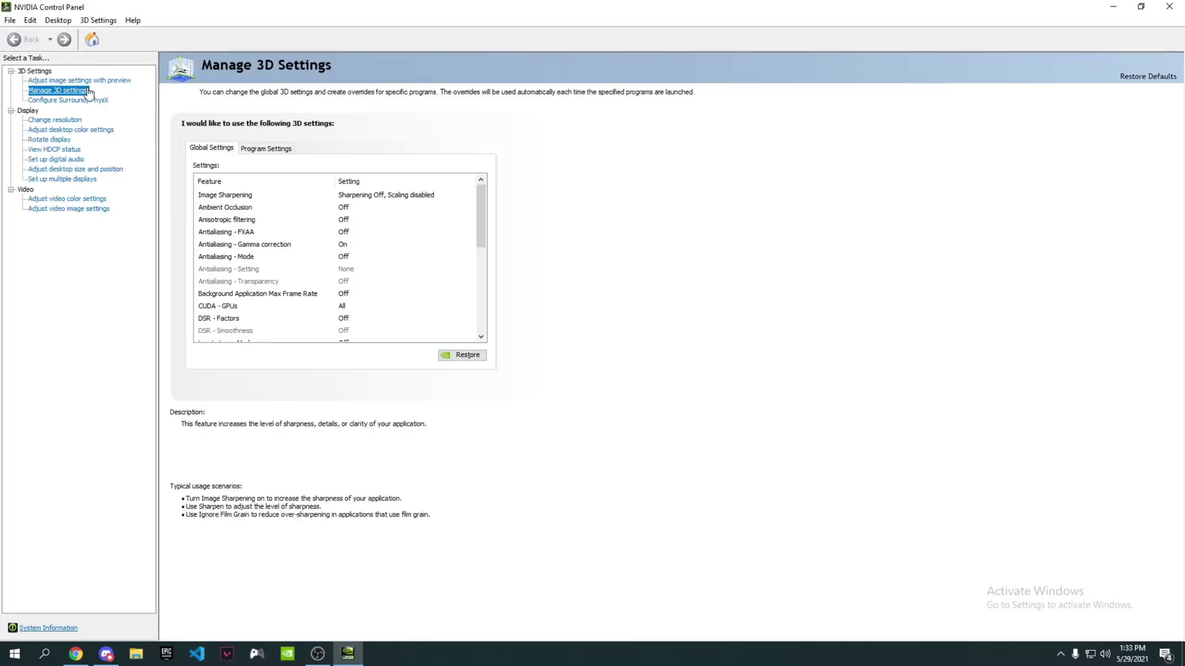
click(45, 80)
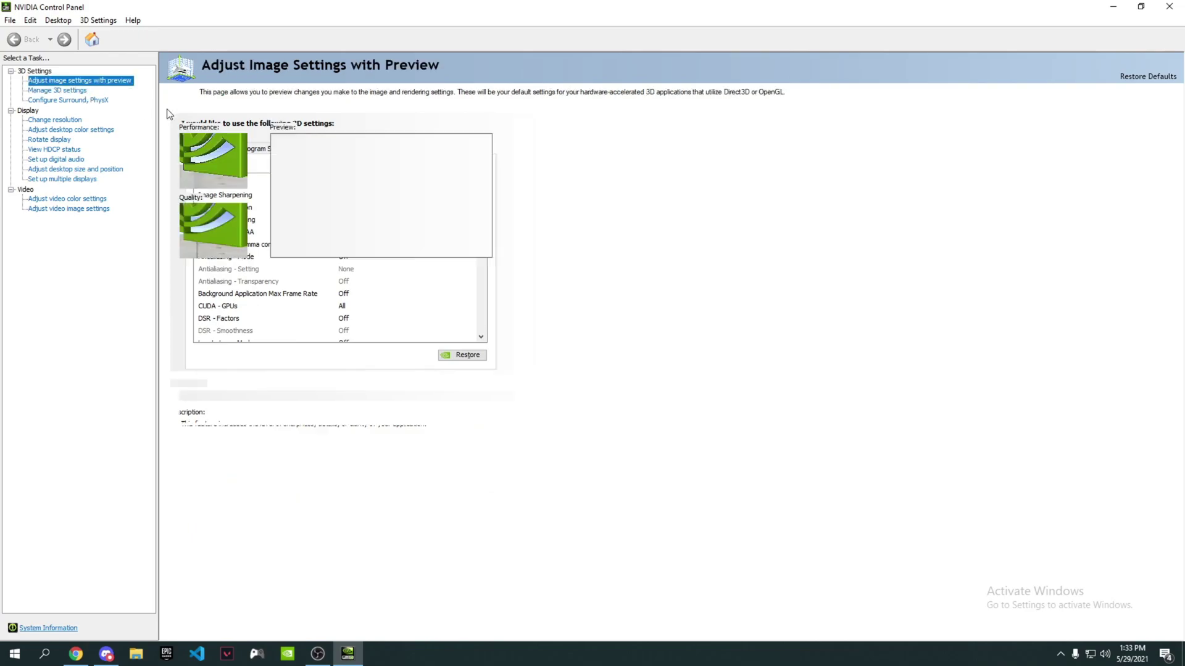
click(299, 305)
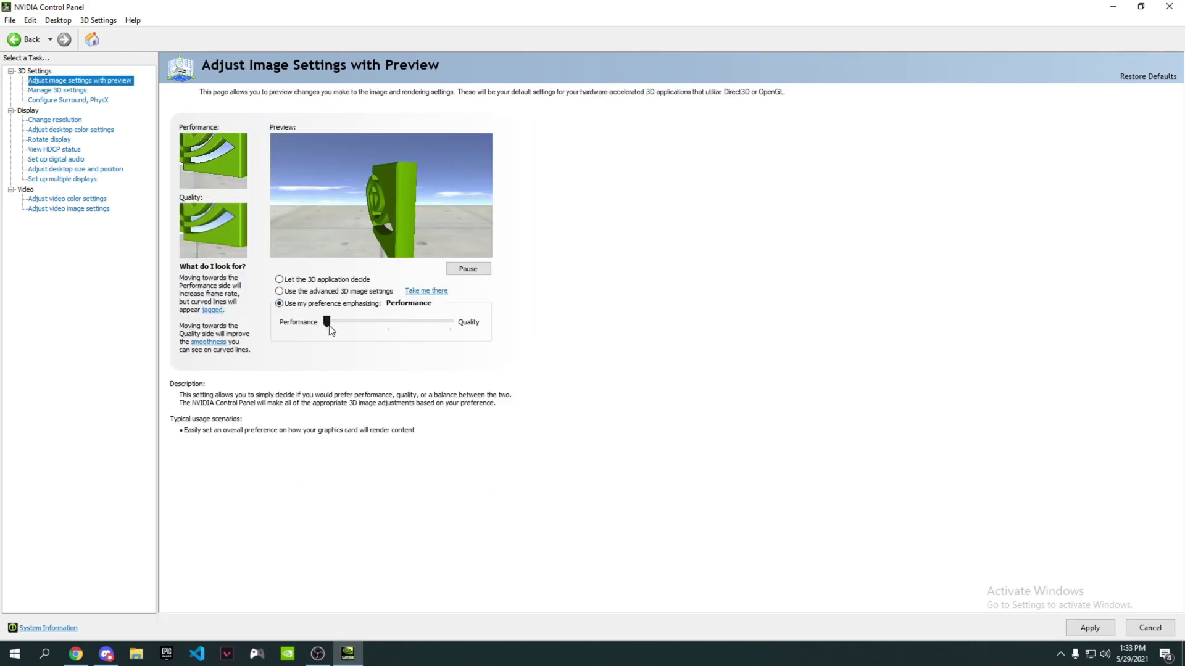
click(295, 291)
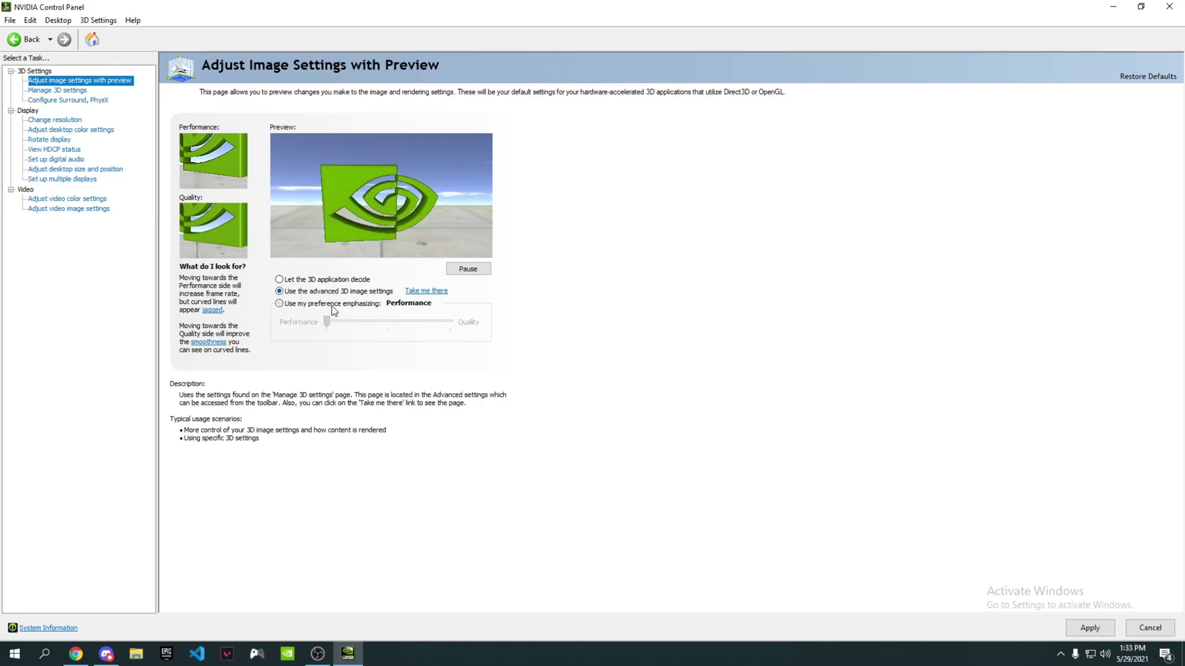
Step: In the global 3D settings, set the power management mode to Prefer maximum performance
click(57, 91)
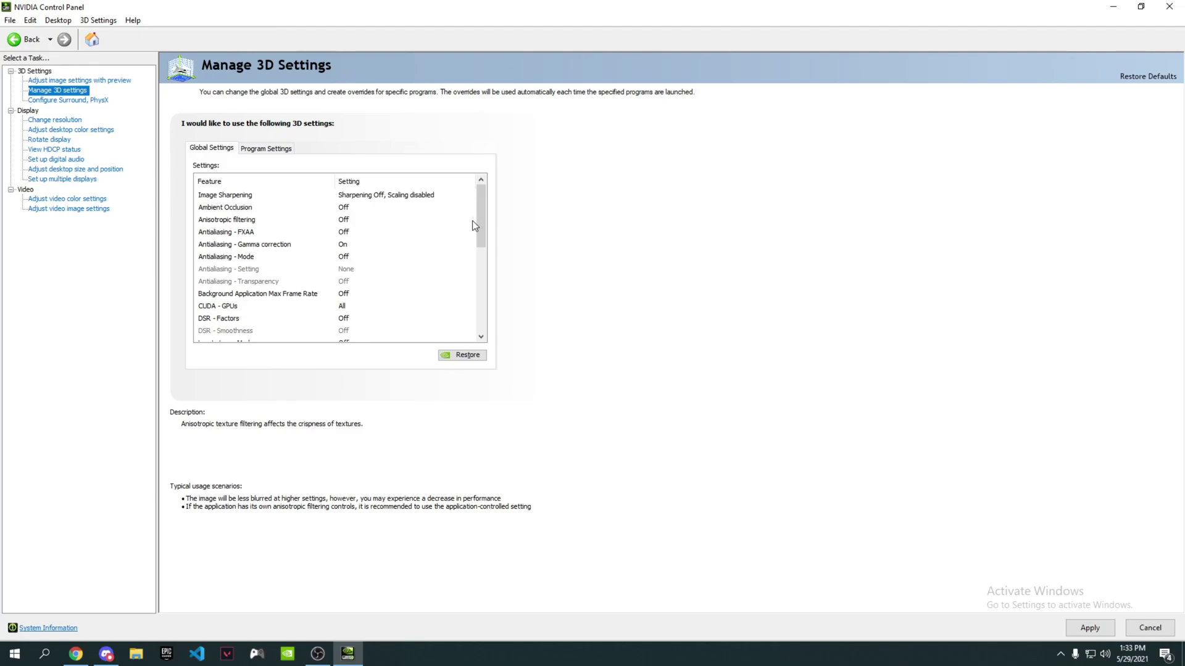
scroll(486, 240, down, 1)
scroll(481, 247, down, 2)
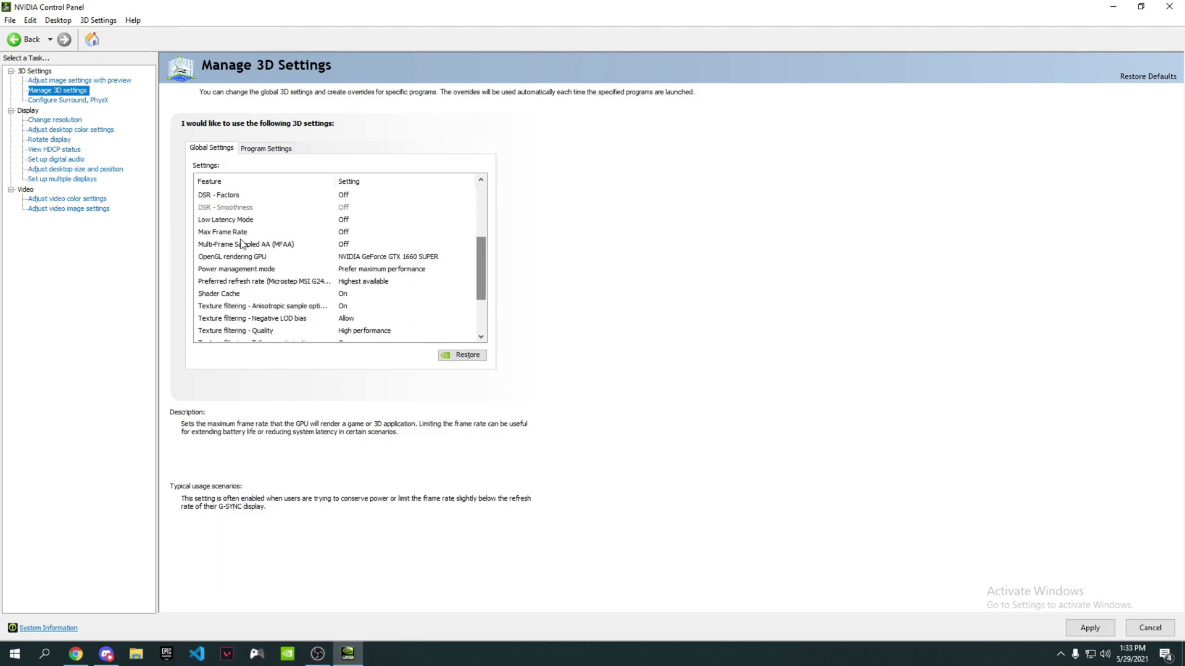
click(375, 269)
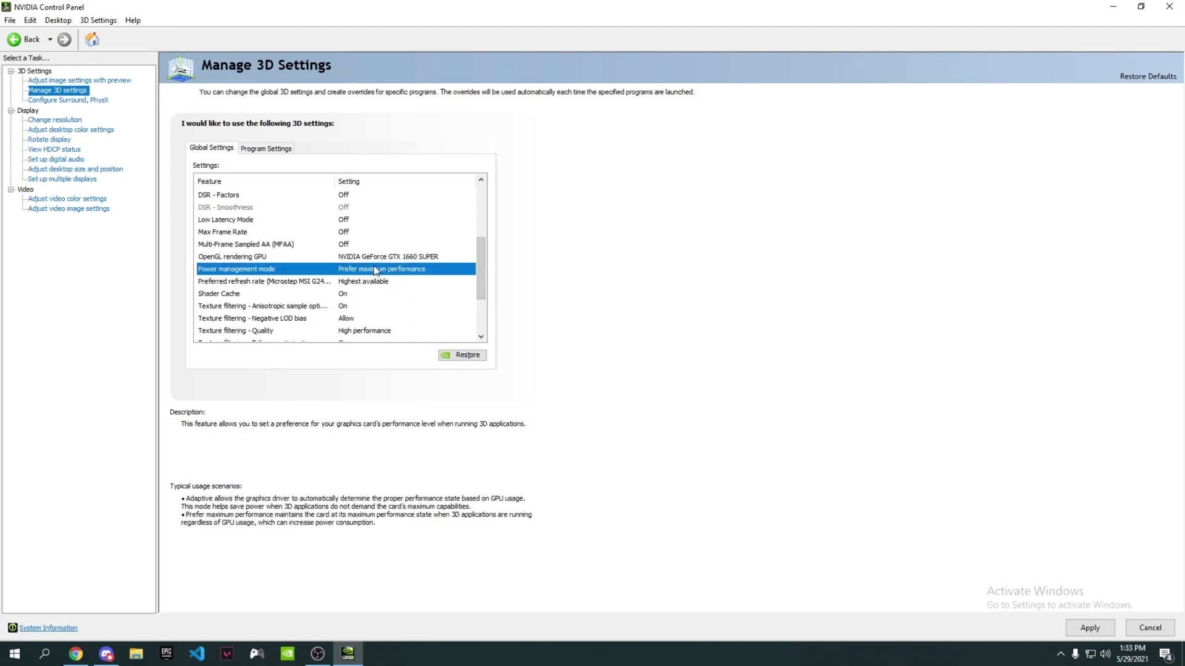
click(375, 271)
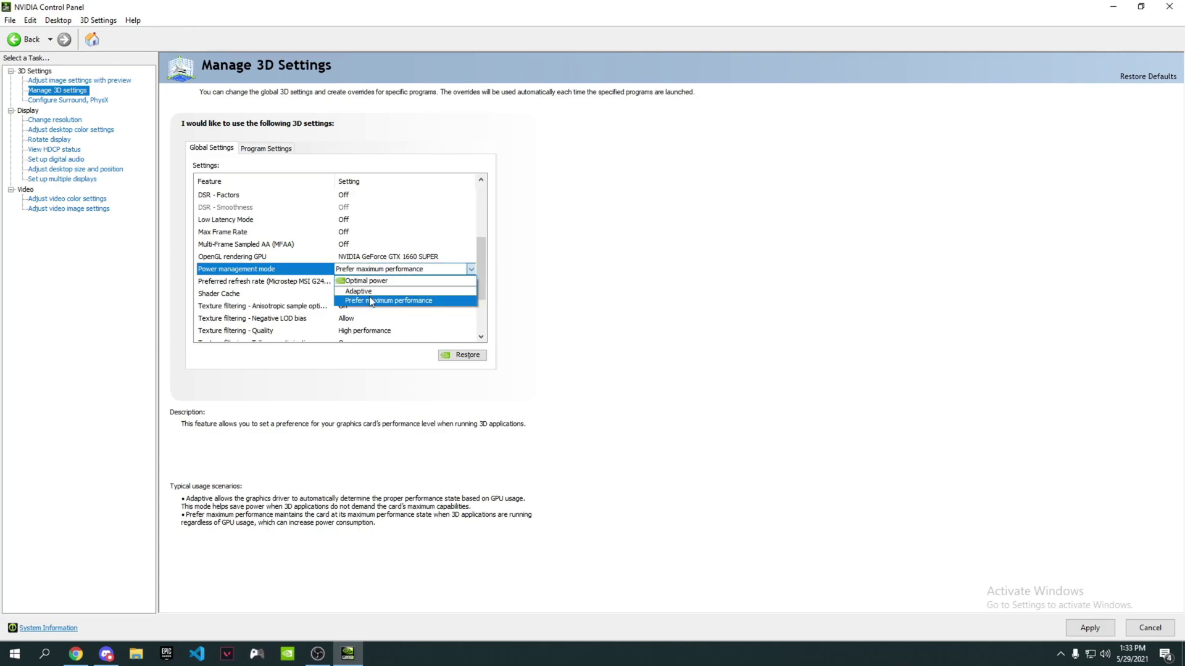
click(379, 304)
click(382, 270)
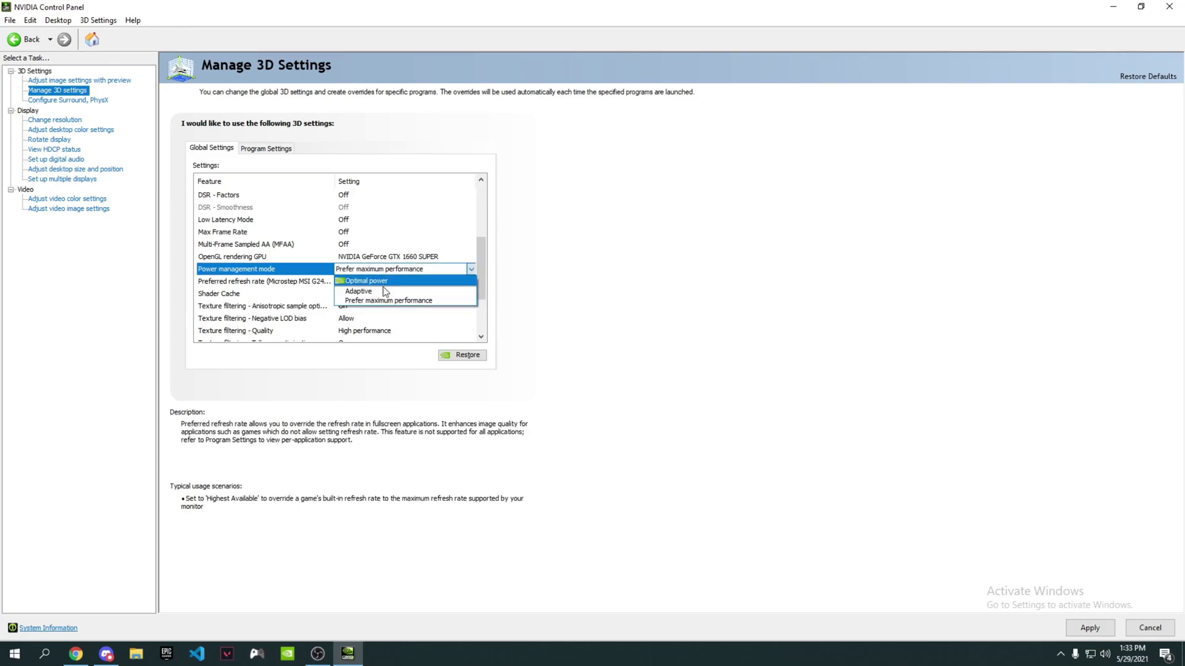
click(395, 296)
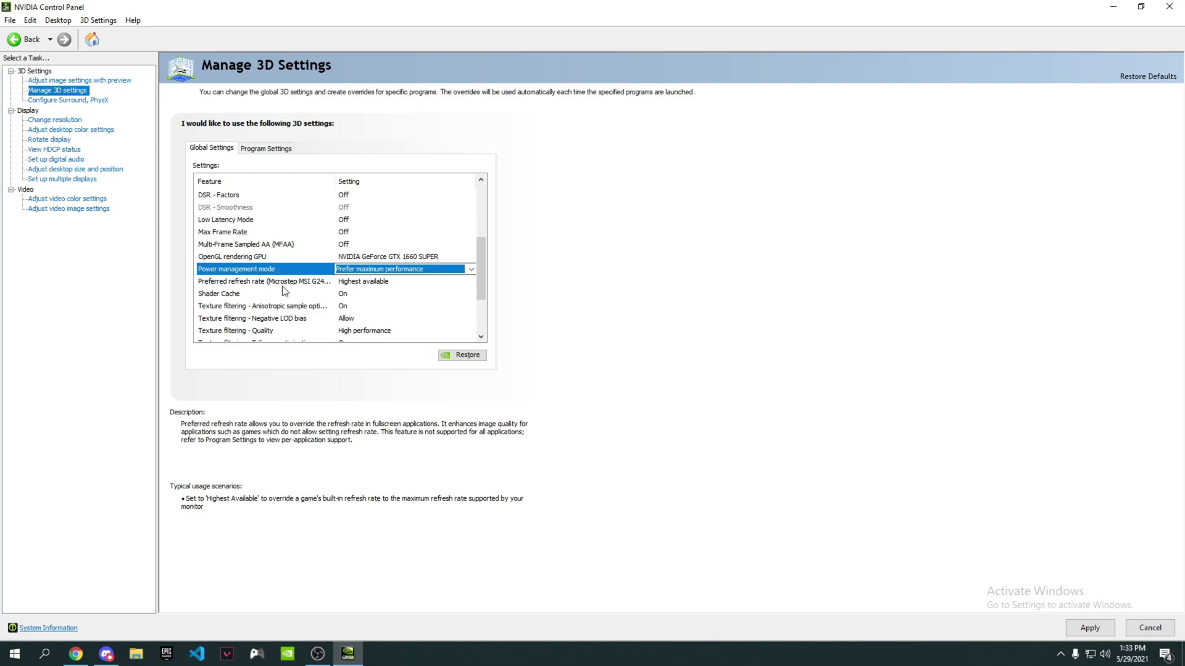
Step: Set the monitor's preferred refresh rate to Highest available in the global 3D settings
click(357, 282)
click(358, 281)
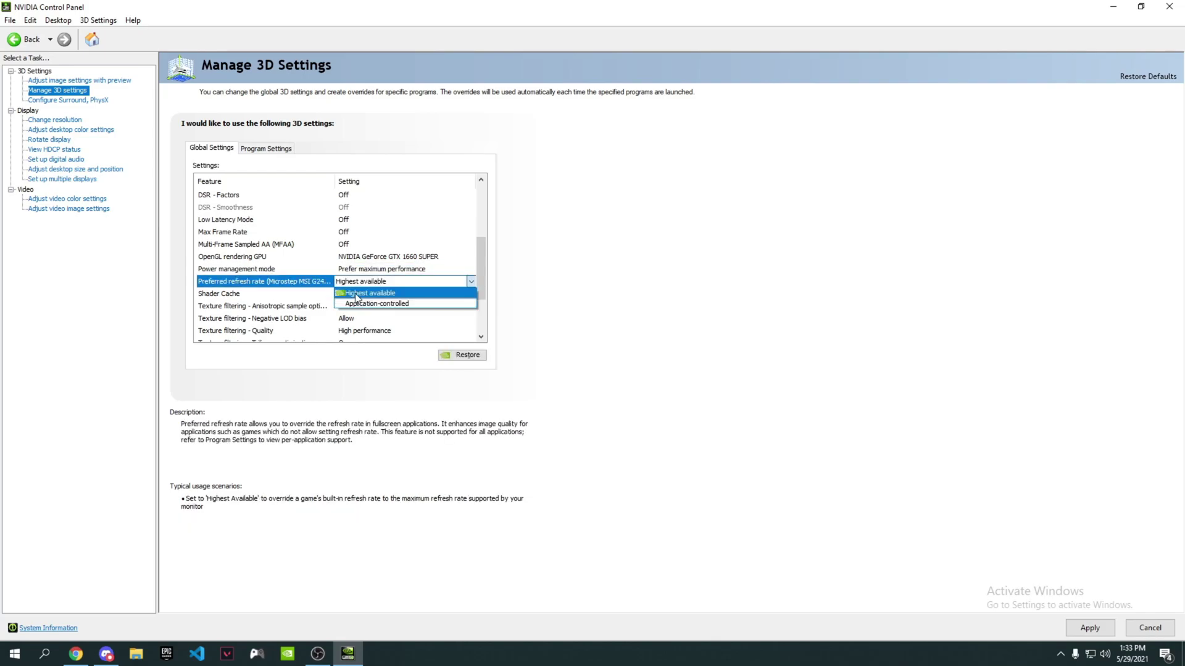
click(358, 293)
Step: Set Texture filtering - Quality to High performance in the global 3D settings
scroll(240, 262, down, 2)
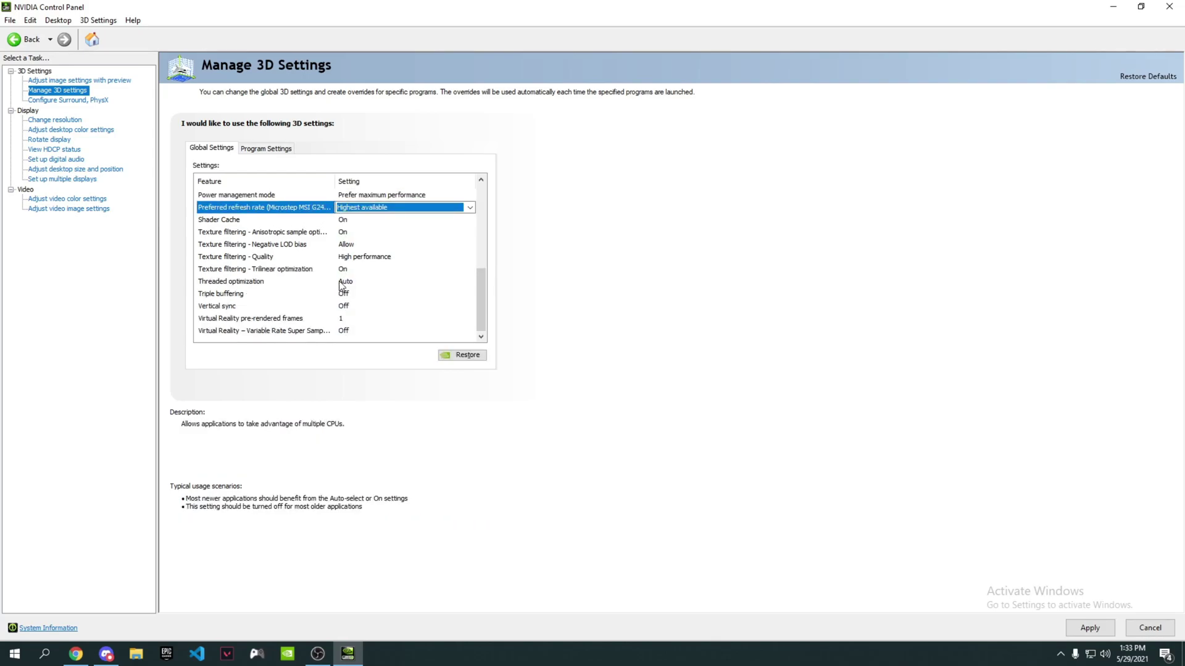
click(215, 261)
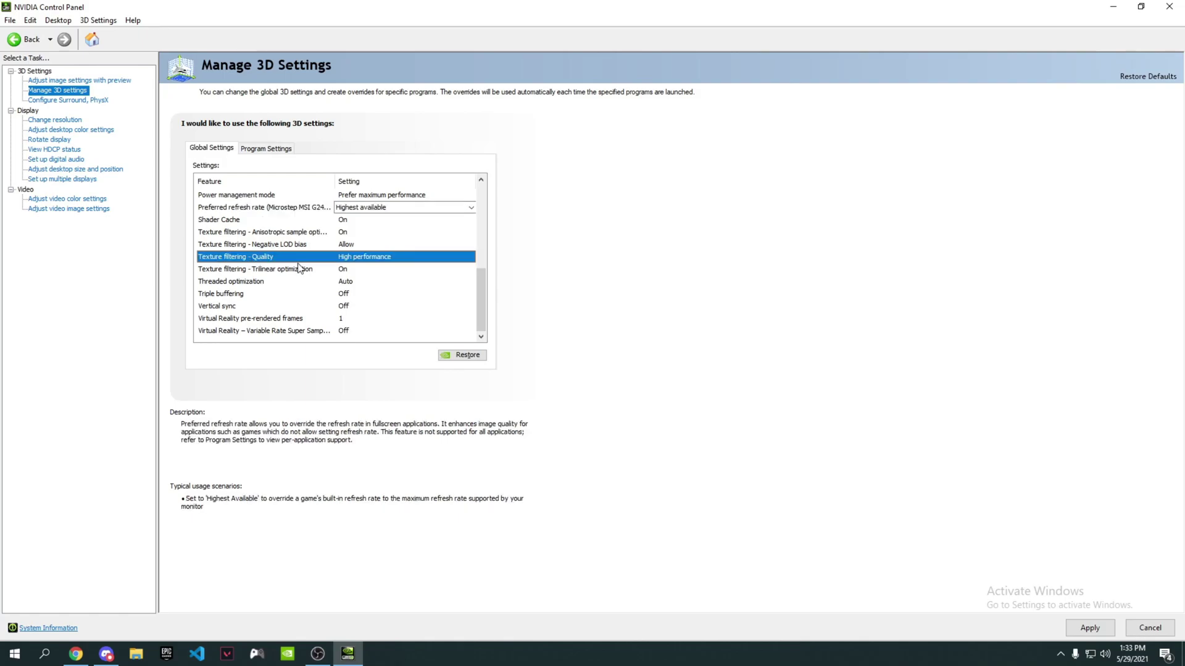
click(370, 261)
click(373, 299)
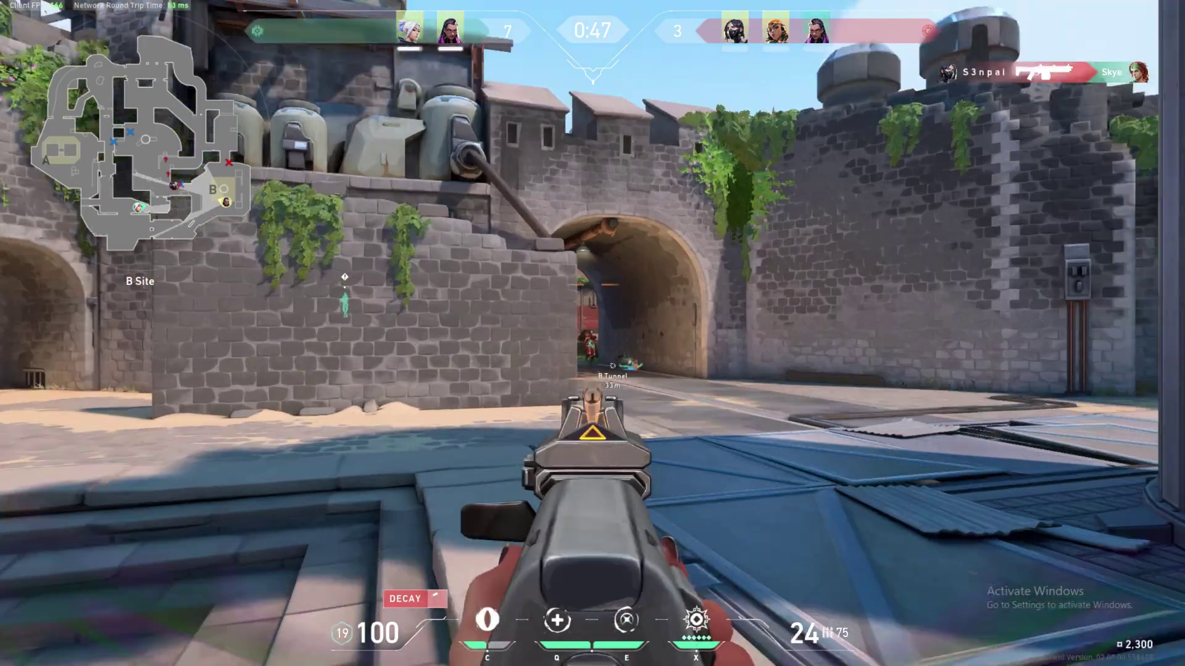
click(593, 333)
click(592, 333)
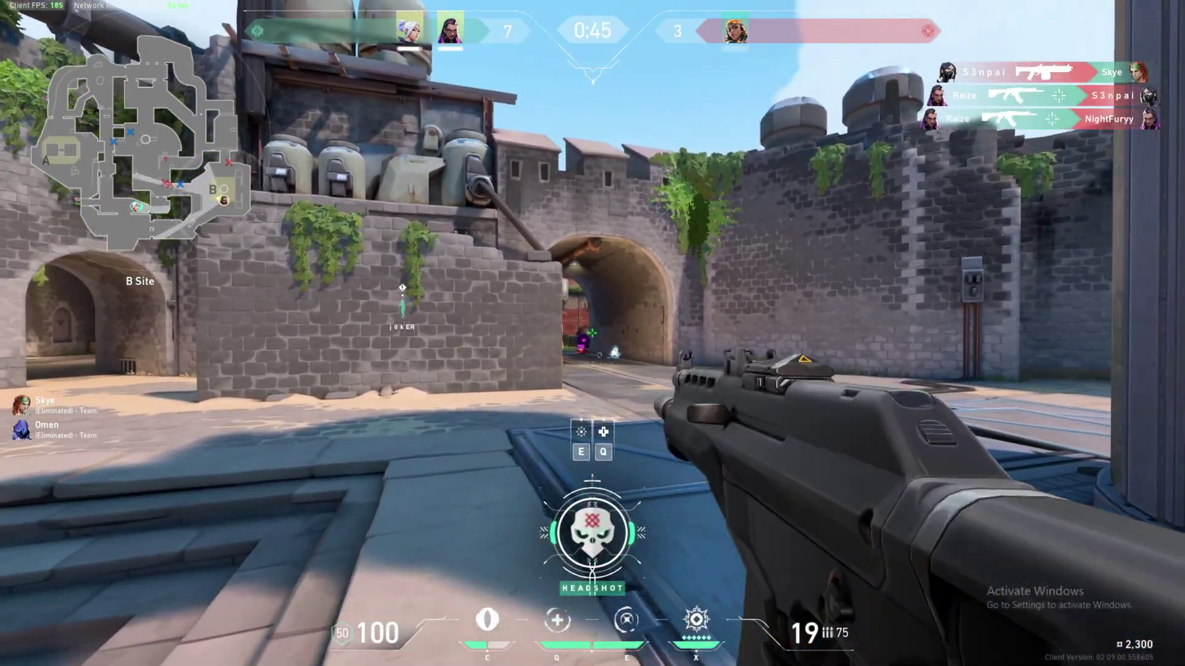